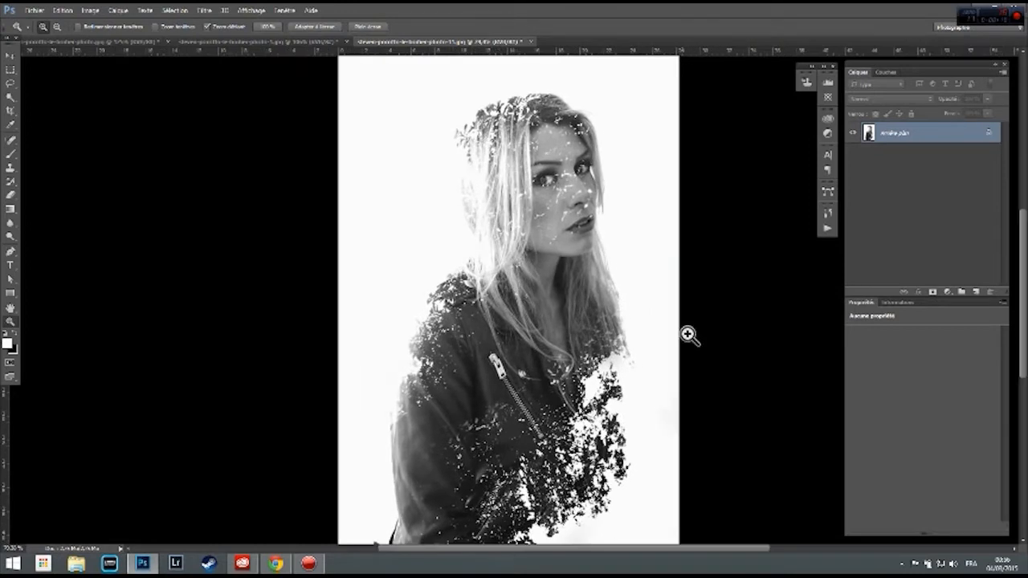
# Examine the finished double-exposure image, the landscape photo and the portrait photo in their open documents.
pyautogui.keyDown('alt'); pyautogui.click(638, 326); pyautogui.keyUp('alt')
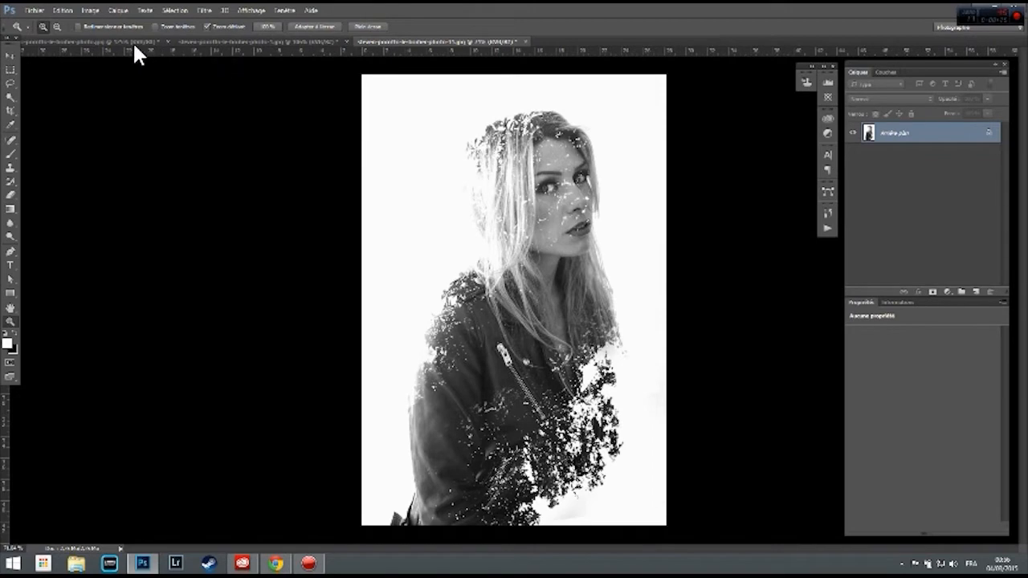
pyautogui.click(101, 41)
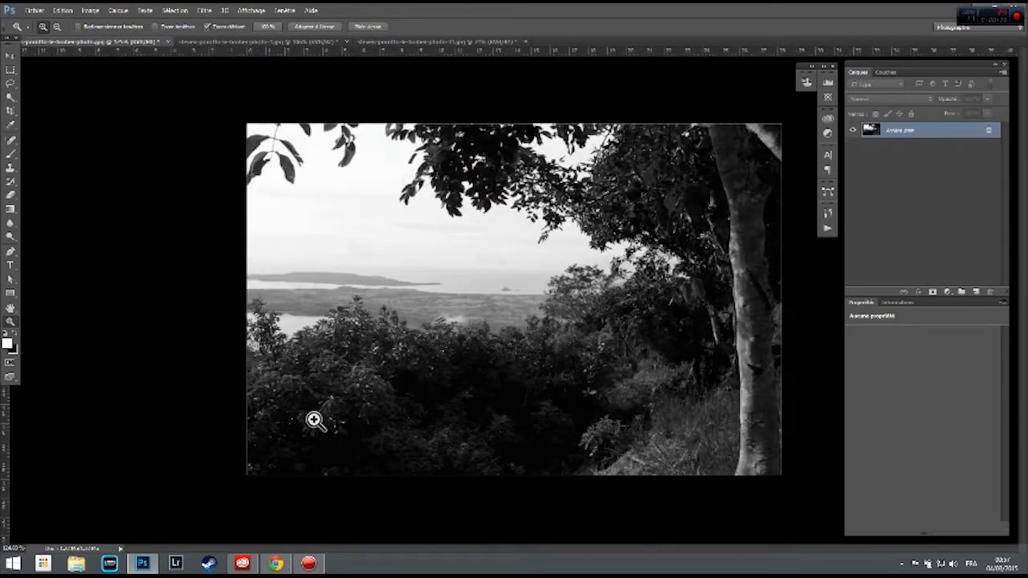
pyautogui.click(270, 41)
pyautogui.click(562, 250)
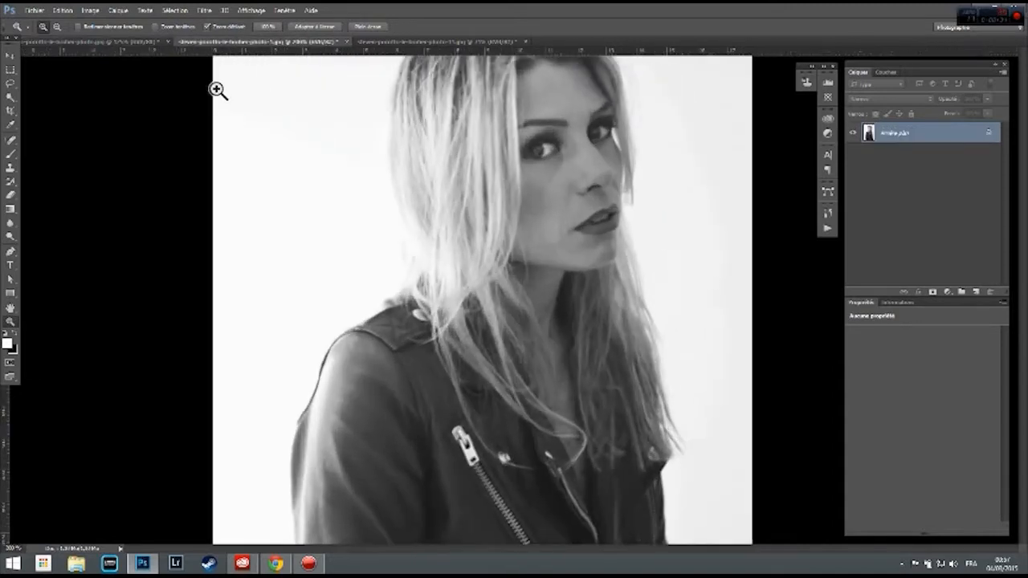
pyautogui.keyDown('alt'); pyautogui.click(325, 105); pyautogui.keyUp('alt')
pyautogui.click(84, 42)
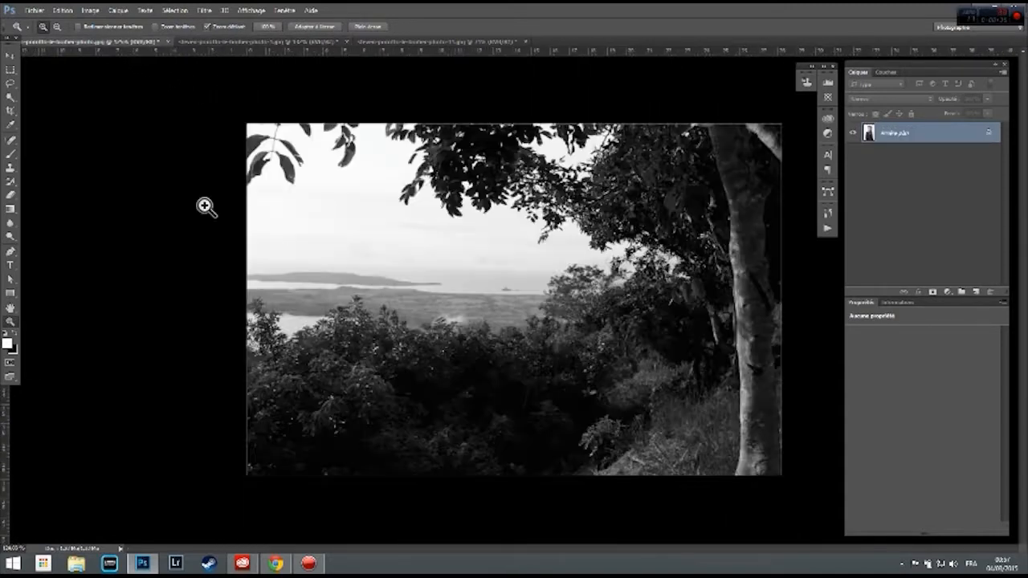
pyautogui.keyDown('alt'); pyautogui.click(526, 279); pyautogui.keyUp('alt')
pyautogui.click(520, 279)
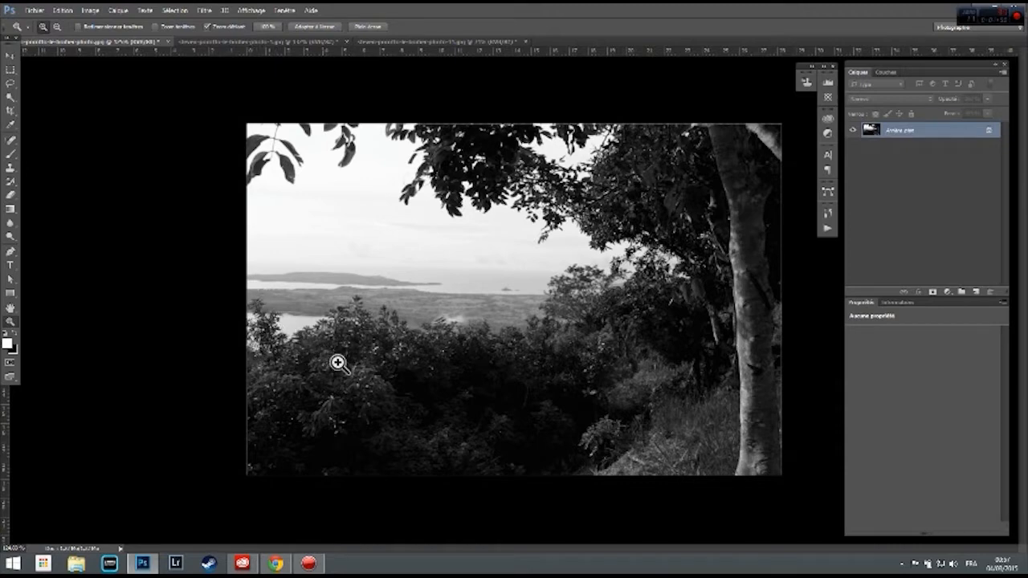
# Add a Curves adjustment layer to the landscape photo and move its white point to about input 90, output 255.
pyautogui.click(948, 294)
pyautogui.click(921, 370)
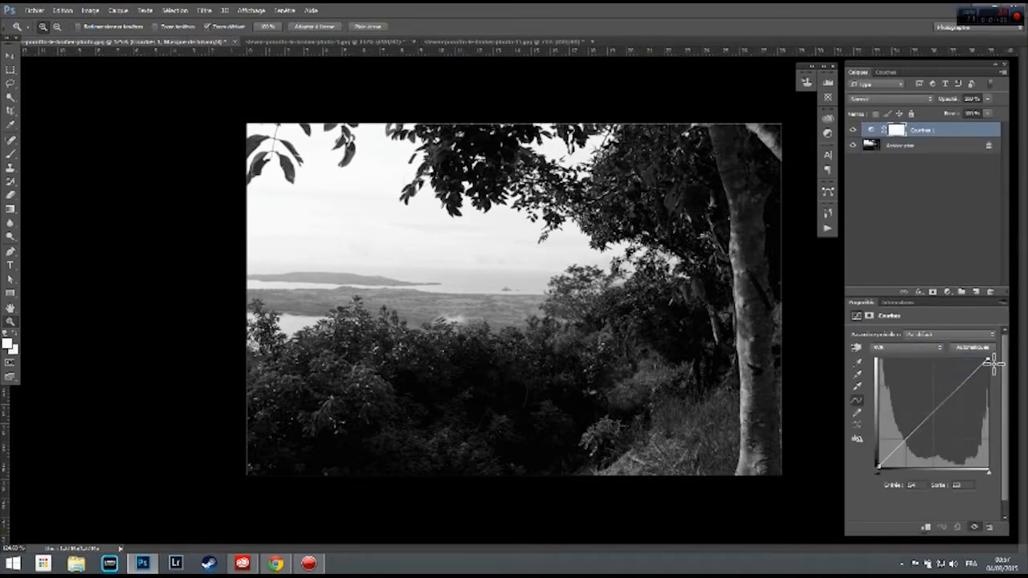
pyautogui.moveTo(993, 363); pyautogui.dragTo(922, 348)
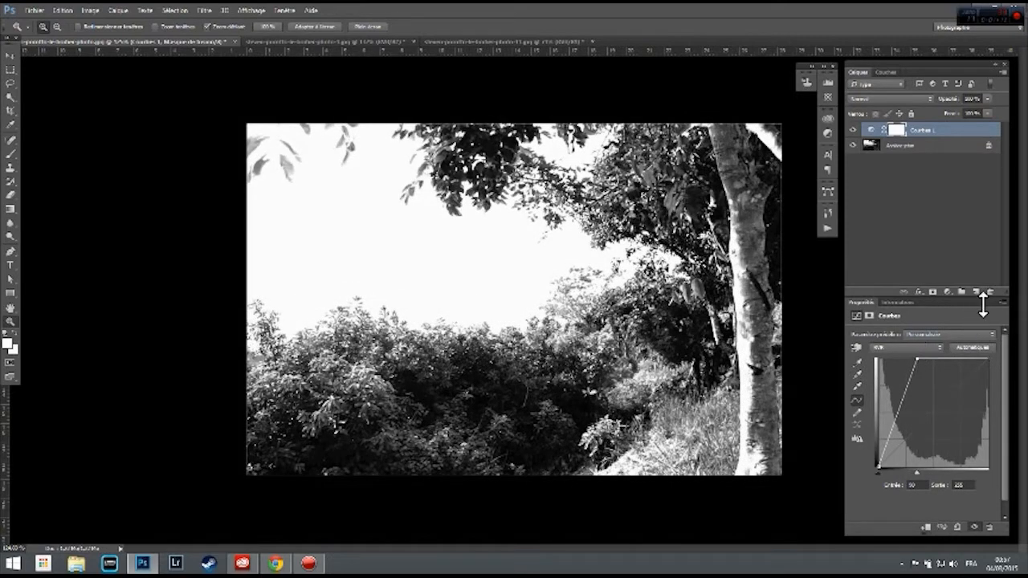
# Unlock the landscape's background layer and merge it with the Curves adjustment layer.
pyautogui.click(989, 147)
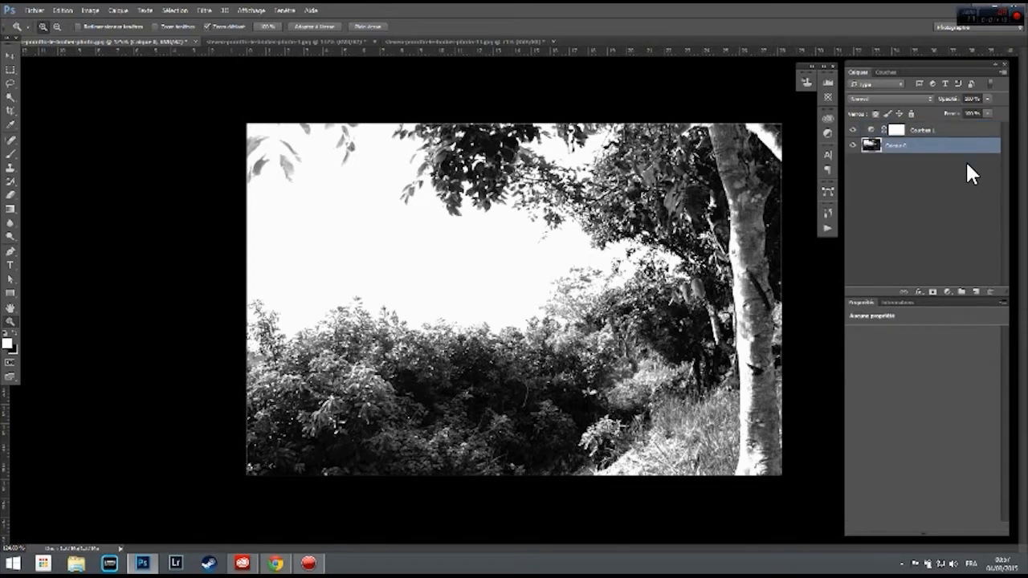
pyautogui.keyDown('shift'); pyautogui.click(941, 132); pyautogui.keyUp('shift')
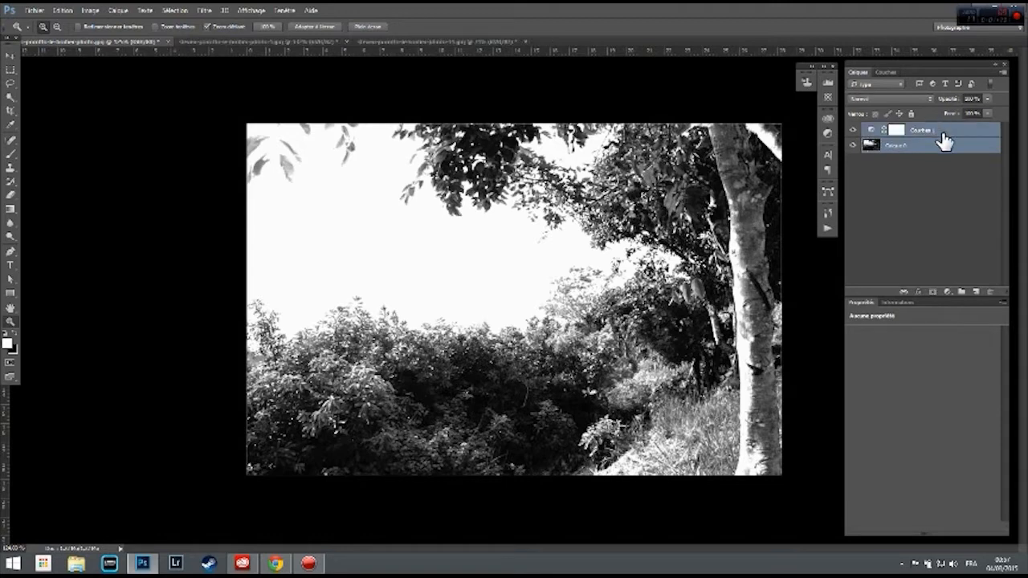
pyautogui.rightClick(943, 142)
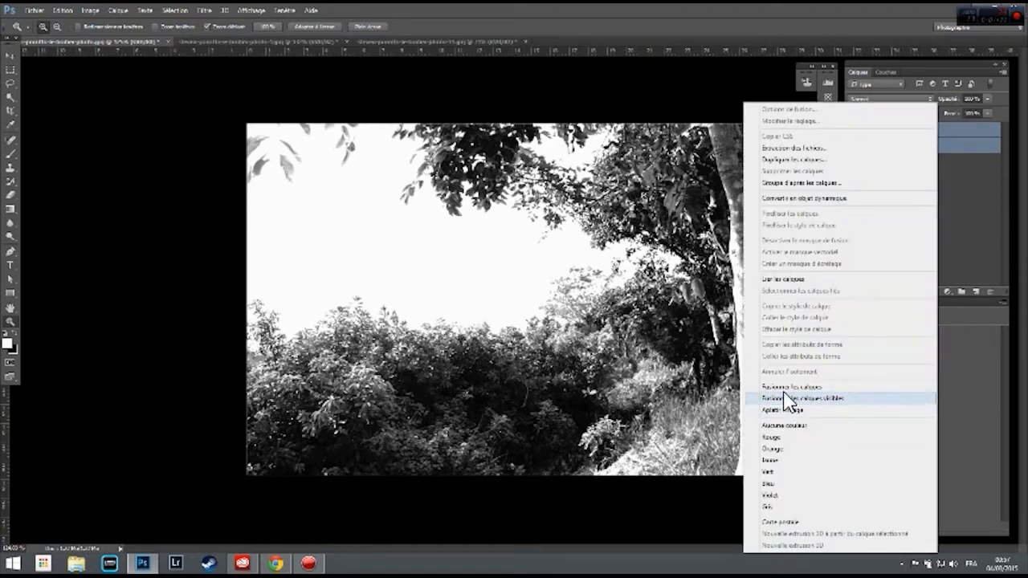
pyautogui.click(801, 387)
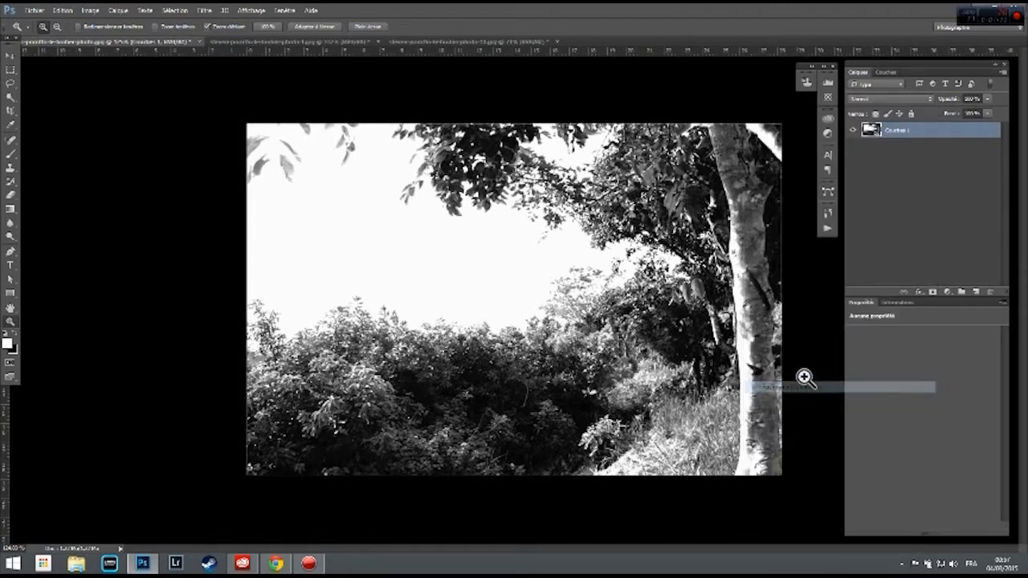
# Select the landscape's white sky by Color Range with a tolerance of 19 and delete it.
pyautogui.click(175, 10)
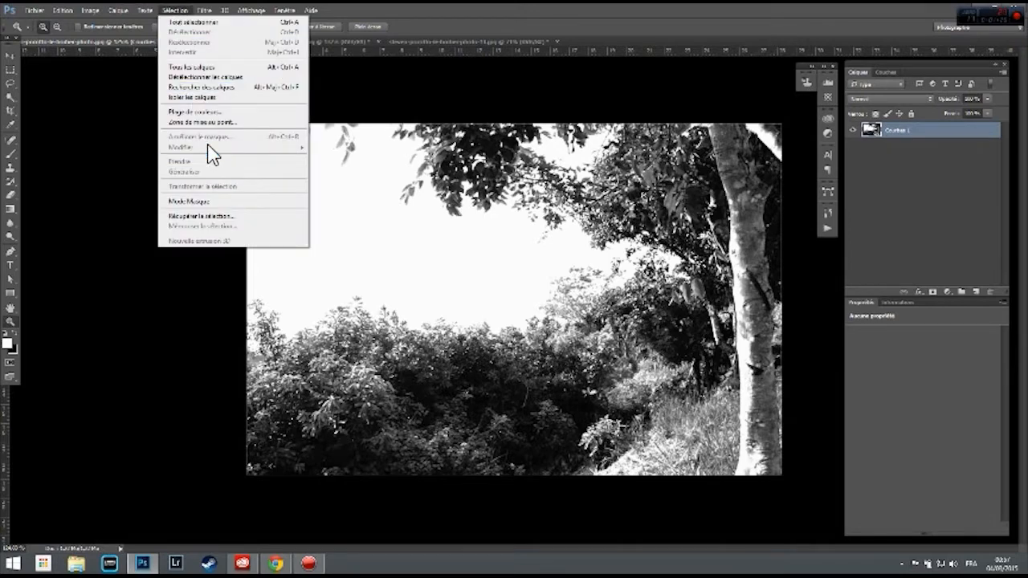
pyautogui.click(211, 113)
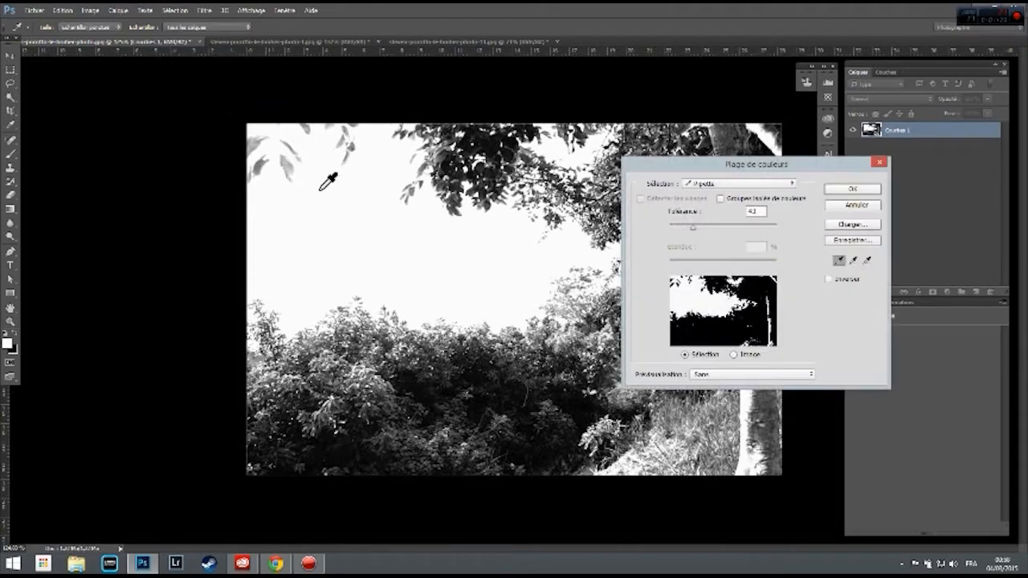
pyautogui.moveTo(692, 166); pyautogui.dragTo(685, 173)
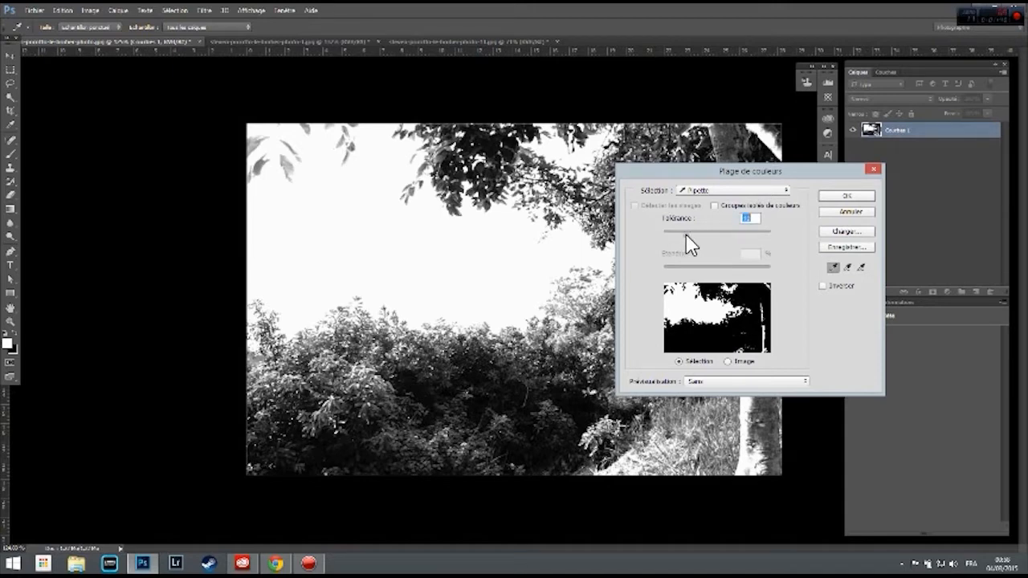
pyautogui.moveTo(688, 233)
pyautogui.mouseDown()
pyautogui.moveTo(787, 233)
pyautogui.moveTo(666, 235)
pyautogui.moveTo(707, 235)
pyautogui.moveTo(676, 235)
pyautogui.mouseUp()
pyautogui.click(845, 202)
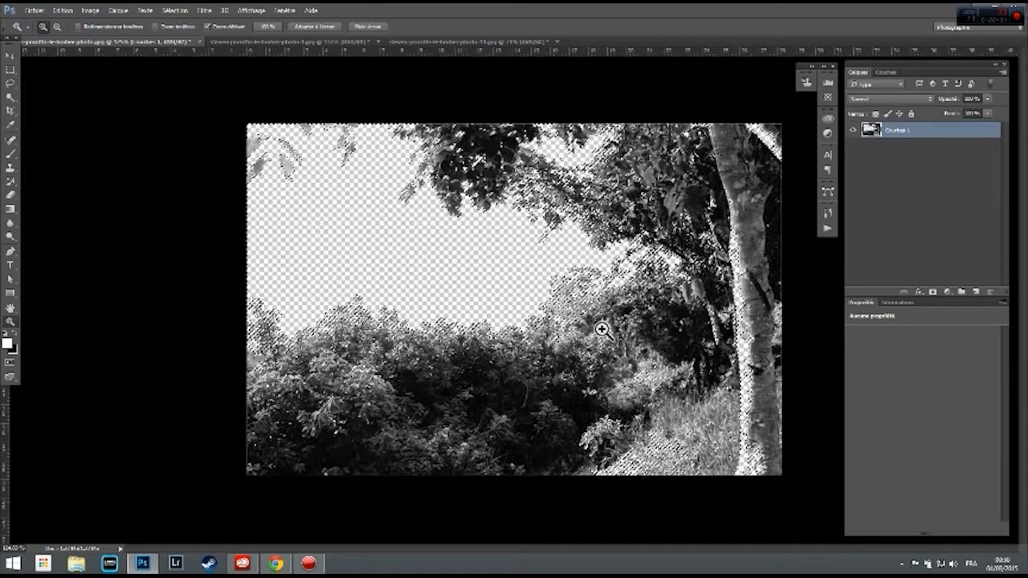
# Add a Curves adjustment layer to the portrait photo and move its white point to about input 235, output 255.
pyautogui.click(275, 41)
pyautogui.moveTo(504, 184); pyautogui.dragTo(487, 186)
pyautogui.click(948, 292)
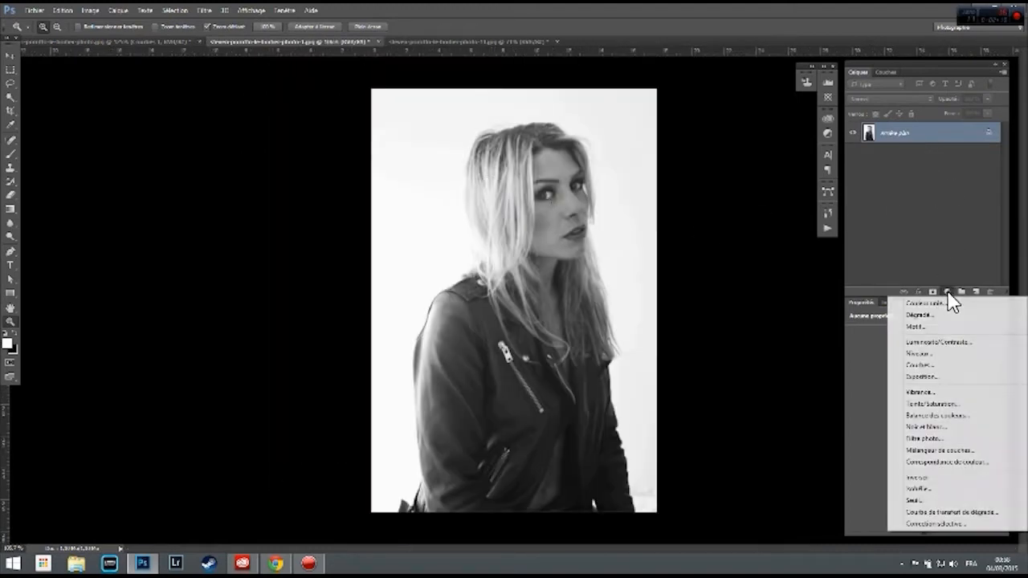
pyautogui.click(924, 362)
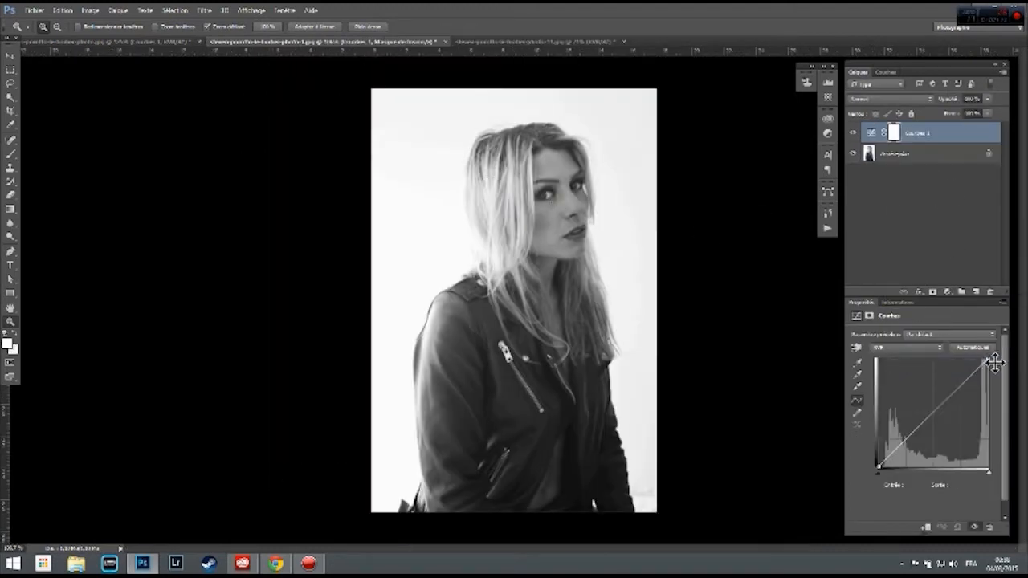
pyautogui.moveTo(994, 363); pyautogui.dragTo(984, 362)
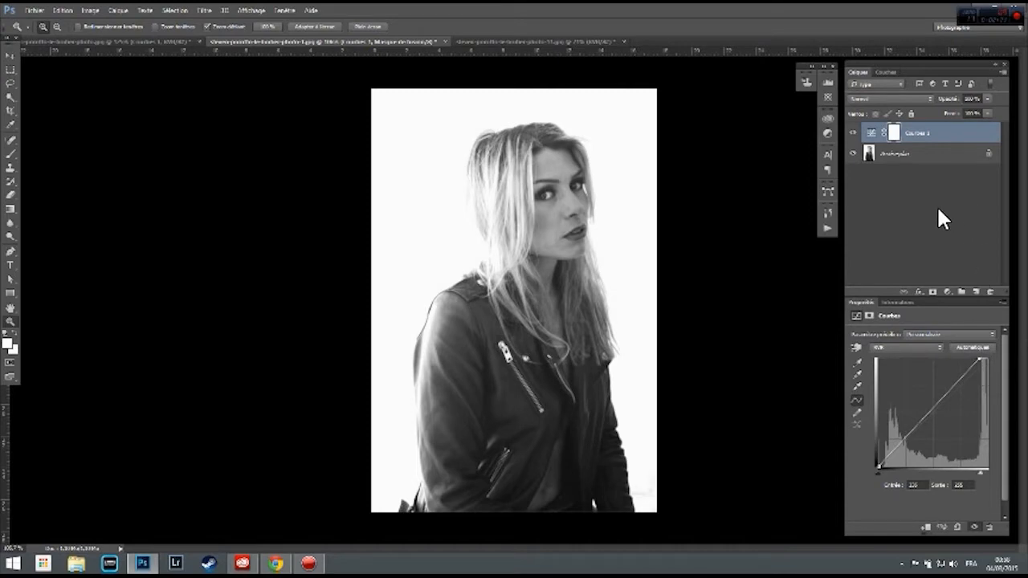
# Unlock the portrait's background layer and merge it with the Curves adjustment layer above it.
pyautogui.click(936, 155)
pyautogui.click(989, 155)
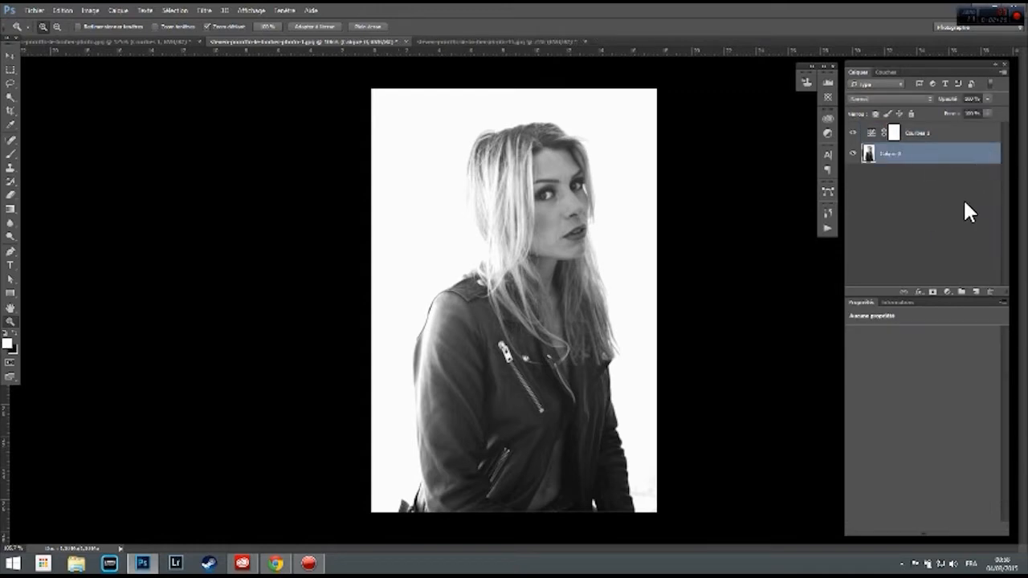
pyautogui.keyDown('shift'); pyautogui.click(955, 140); pyautogui.keyUp('shift')
pyautogui.rightClick(955, 140)
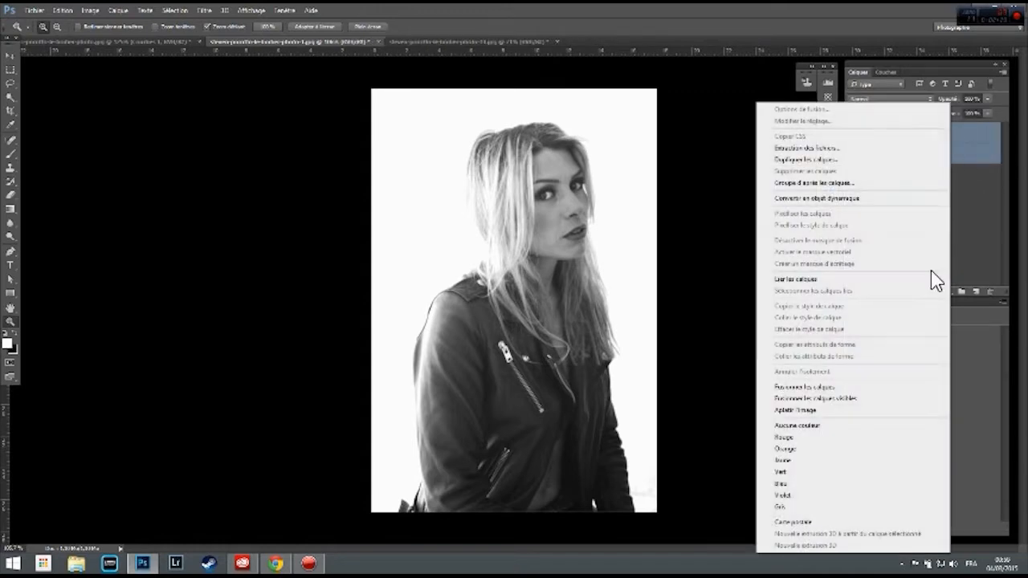
pyautogui.click(807, 387)
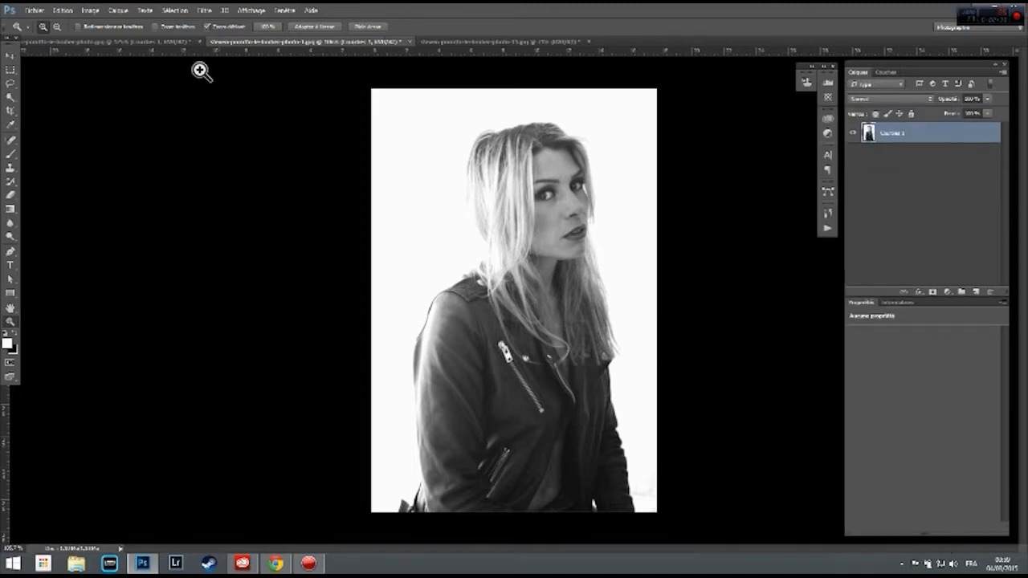
# Select the portrait's white background by Color Range, delete it, and clear the selection.
pyautogui.click(170, 12)
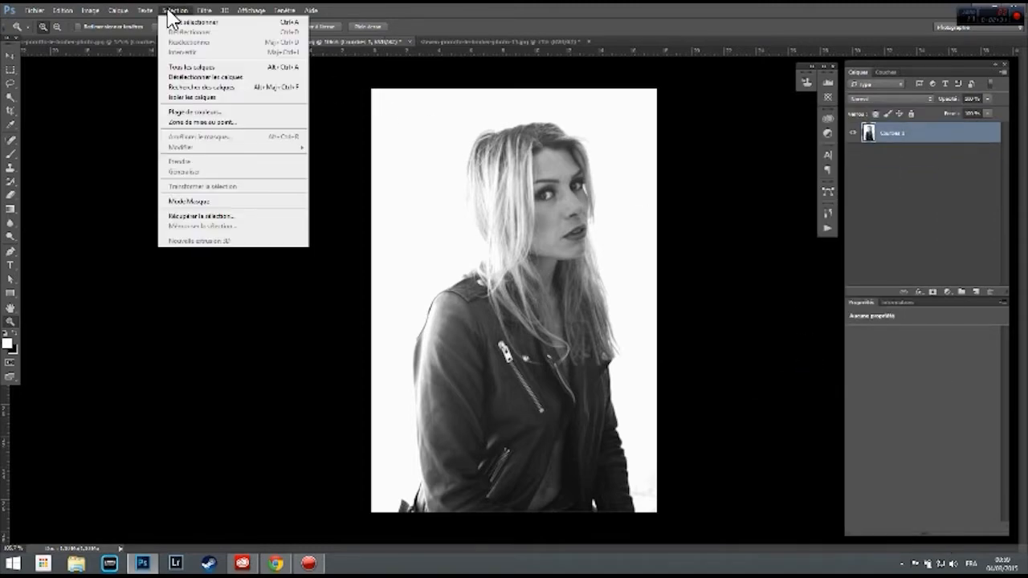
pyautogui.click(196, 113)
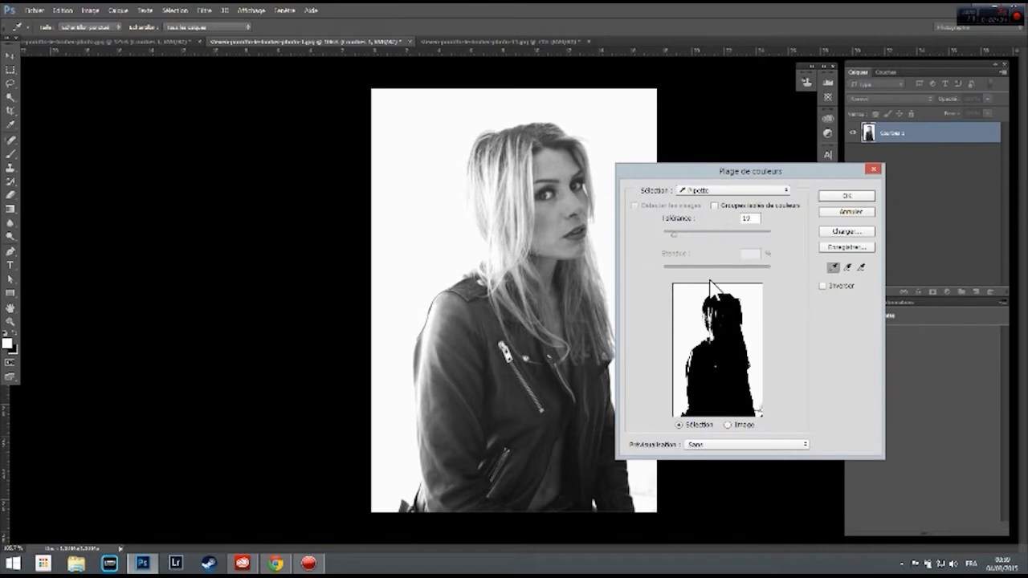
pyautogui.moveTo(675, 235)
pyautogui.mouseDown()
pyautogui.moveTo(801, 236)
pyautogui.moveTo(688, 234)
pyautogui.moveTo(800, 242)
pyautogui.moveTo(674, 246)
pyautogui.mouseUp()
pyautogui.click(844, 197)
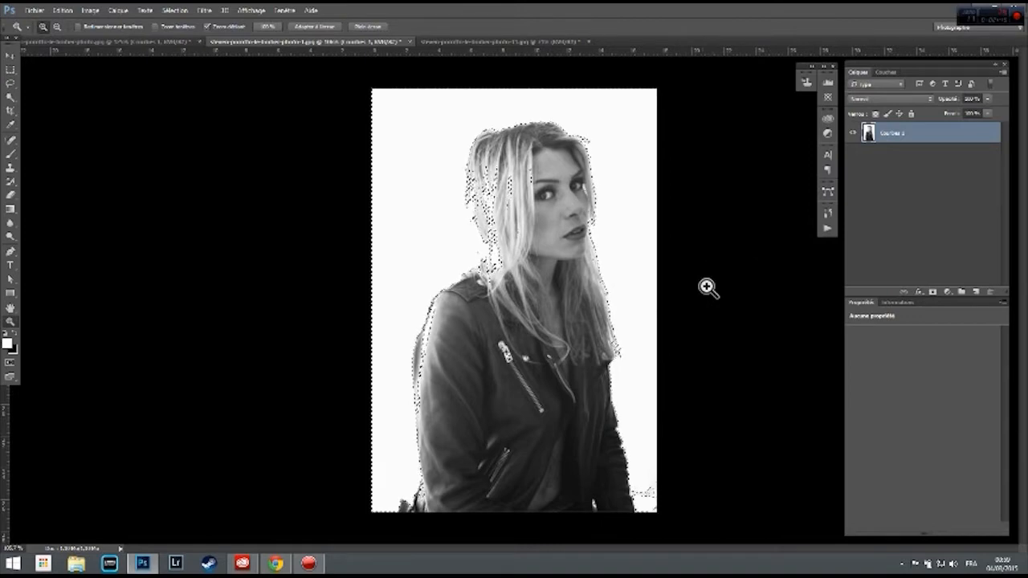
pyautogui.press('Delete')
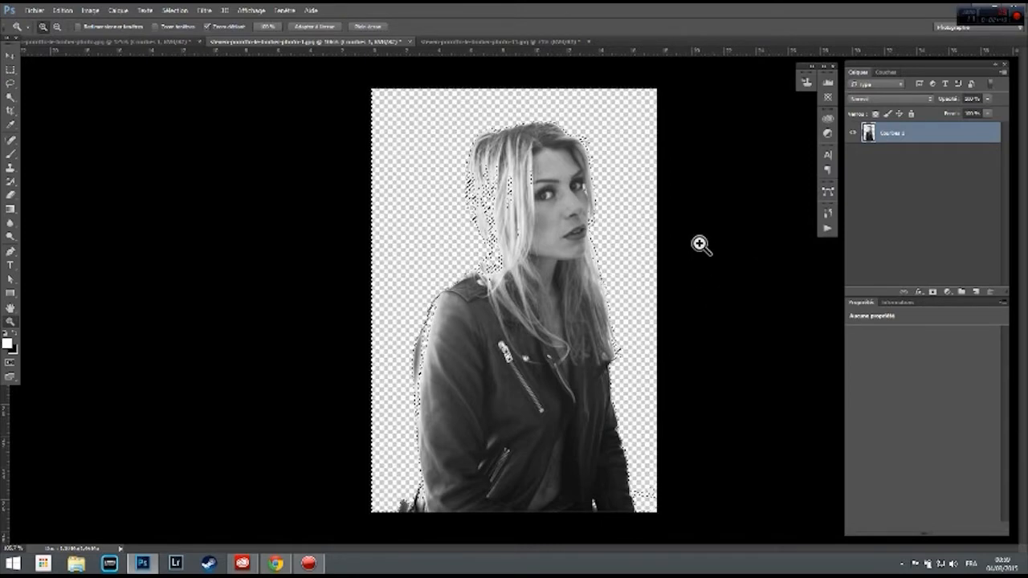
pyautogui.press('m')
pyautogui.hotkey('ctrl', 'd')
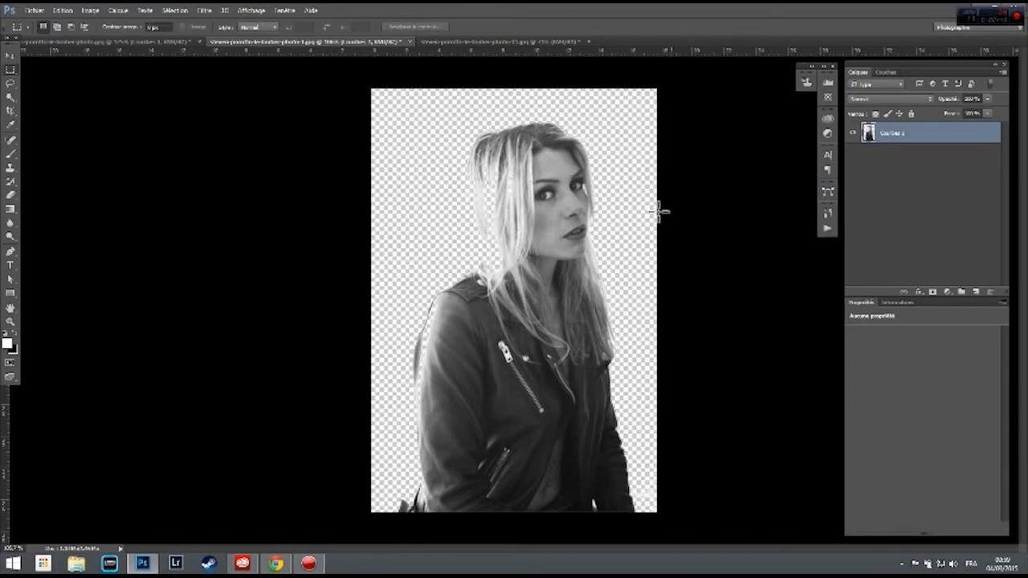
# Move the landscape cutout into the portrait document and place it over the woman's face and torso.
pyautogui.click(134, 42)
pyautogui.press('v')
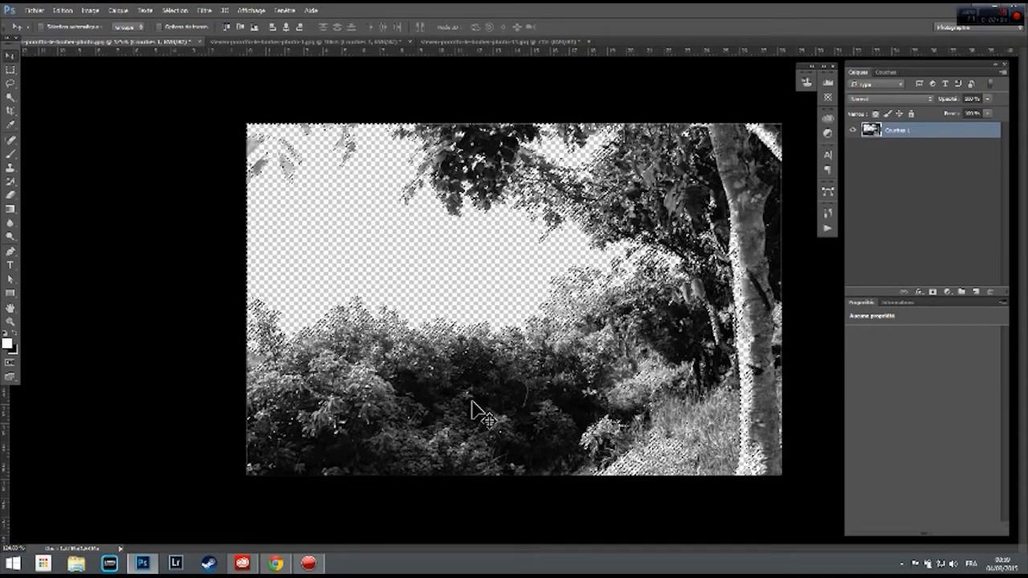
pyautogui.moveTo(473, 405); pyautogui.dragTo(562, 329)
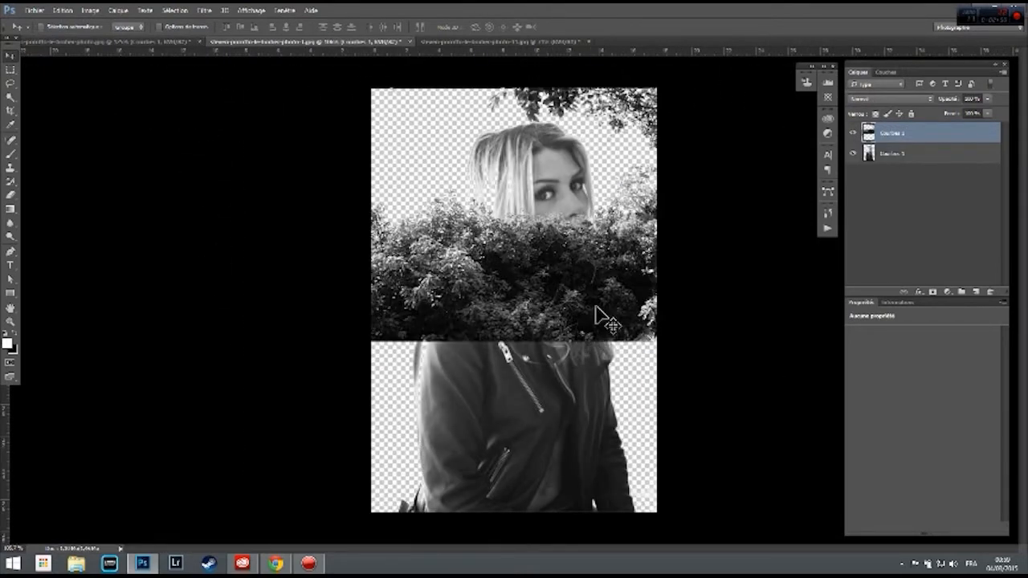
pyautogui.moveTo(587, 283); pyautogui.dragTo(528, 391)
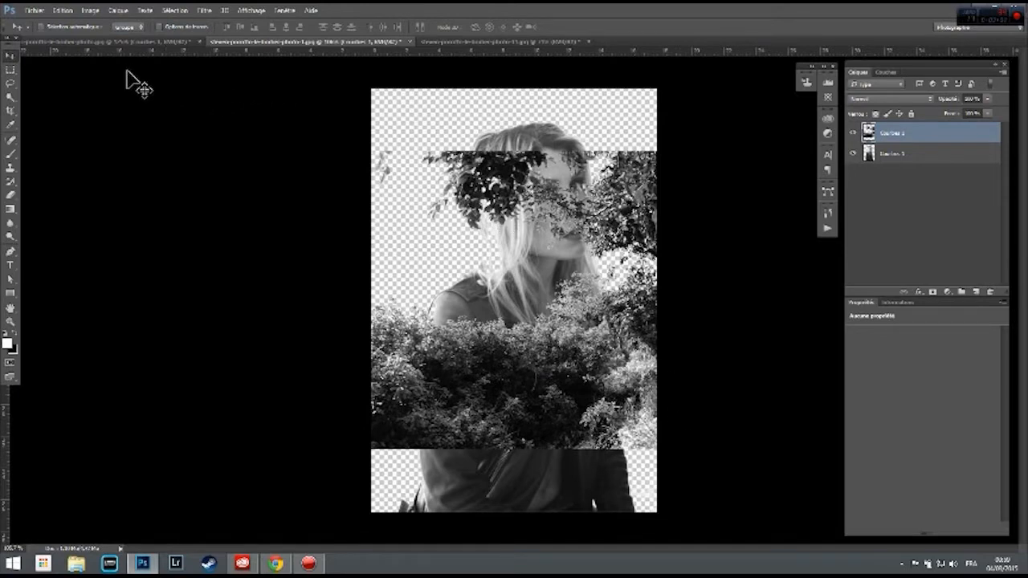
# Scale the landscape layer down slightly with Free Transform.
pyautogui.hotkey('ctrl', 't')
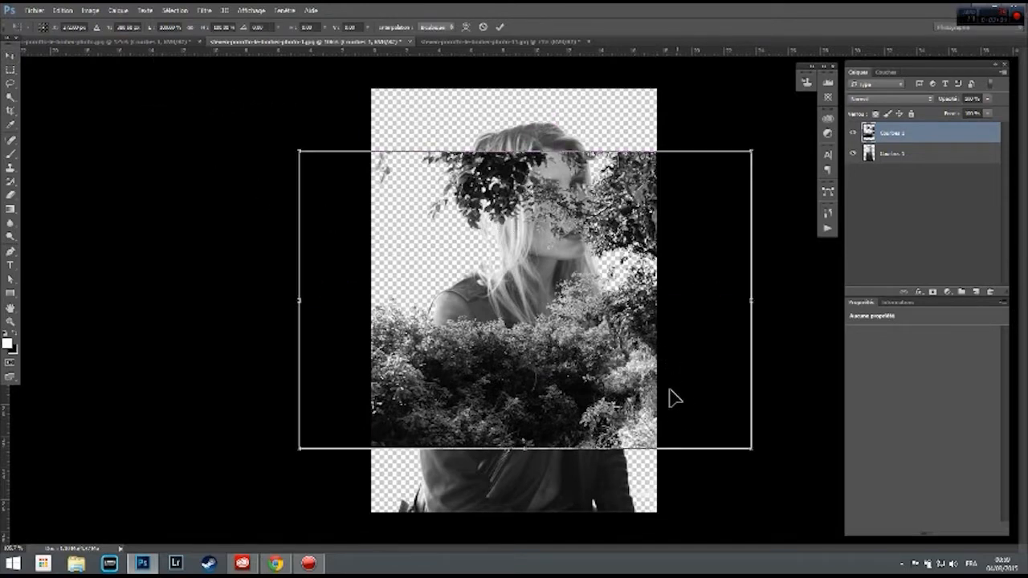
pyautogui.moveTo(755, 453); pyautogui.dragTo(715, 422)
pyautogui.press('Return')
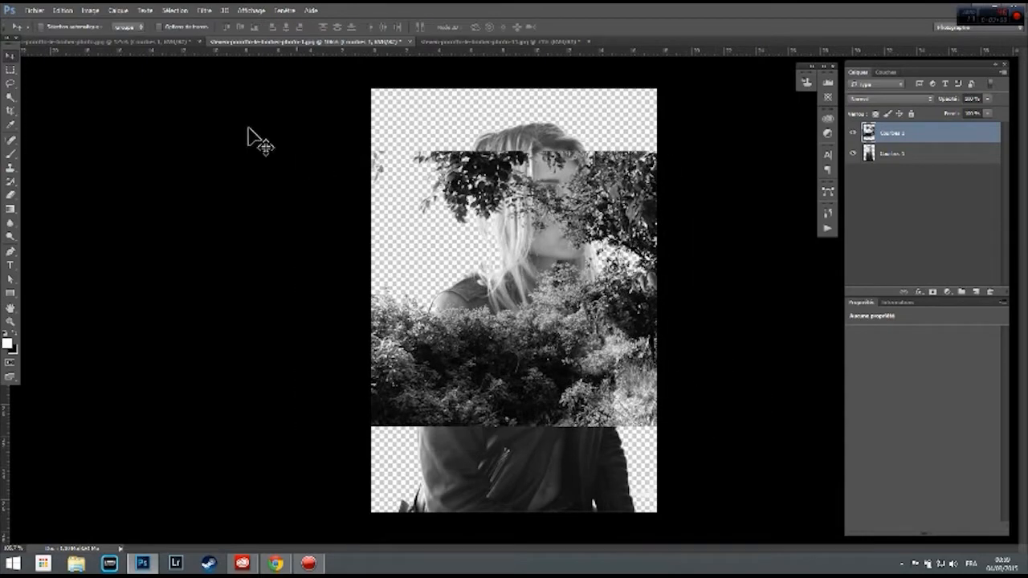
# Rotate the landscape layer to -90° with Free Transform, enlarge it, and position it over the woman.
pyautogui.click(63, 10)
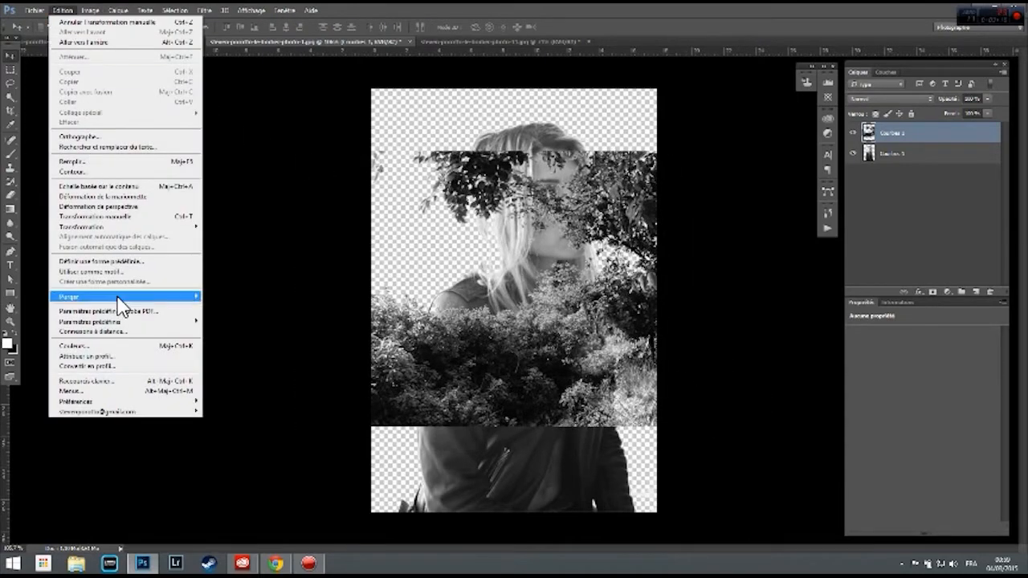
pyautogui.moveTo(127, 231)
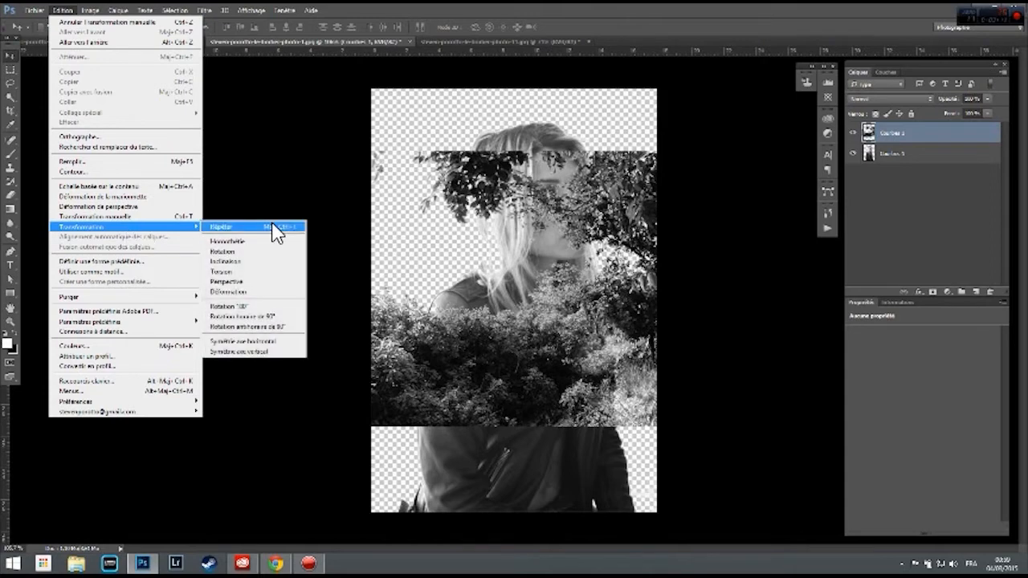
pyautogui.click(173, 217)
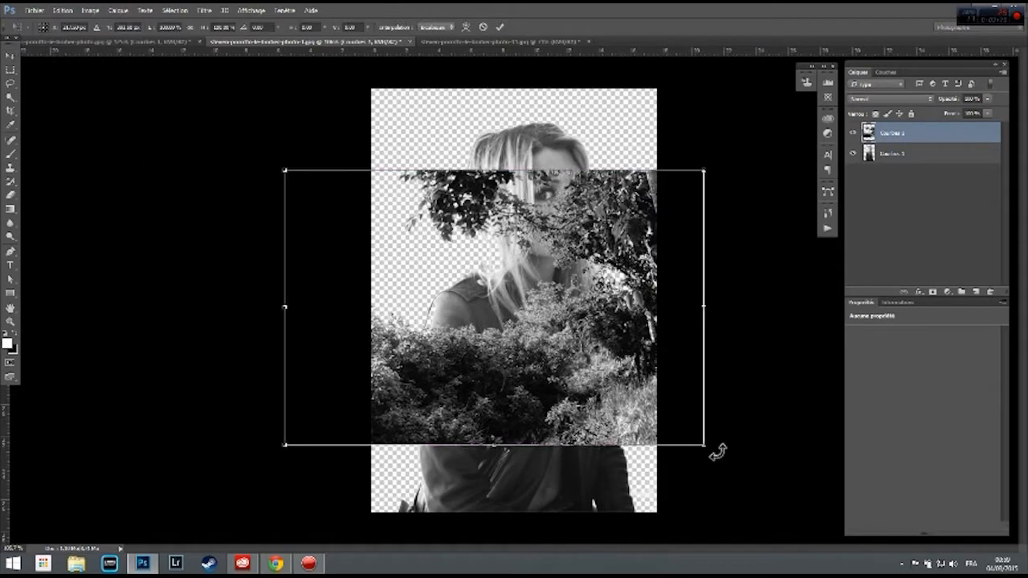
pyautogui.moveTo(717, 452); pyautogui.dragTo(599, 165)
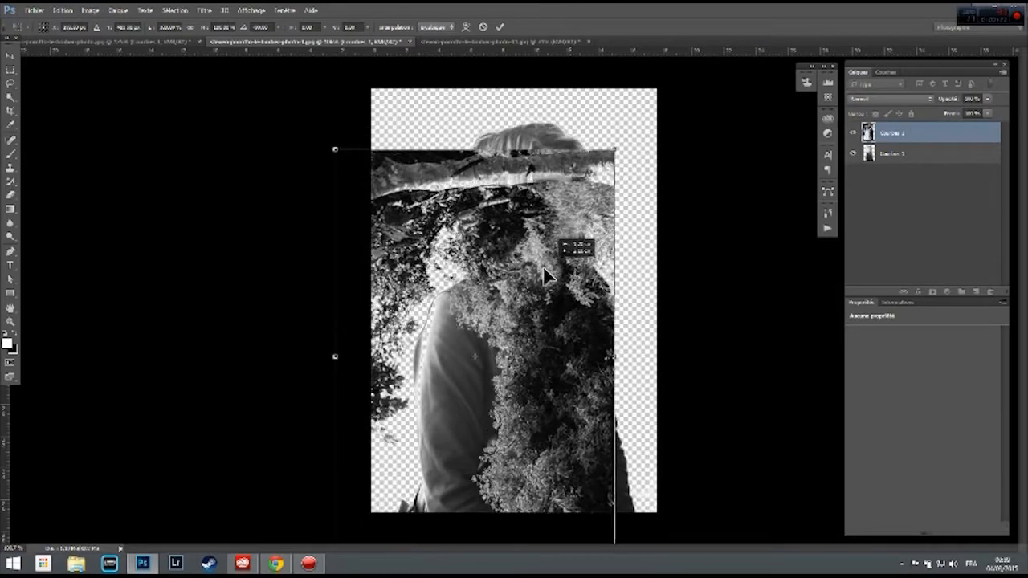
pyautogui.moveTo(545, 275); pyautogui.dragTo(563, 268)
pyautogui.moveTo(599, 190); pyautogui.dragTo(642, 203)
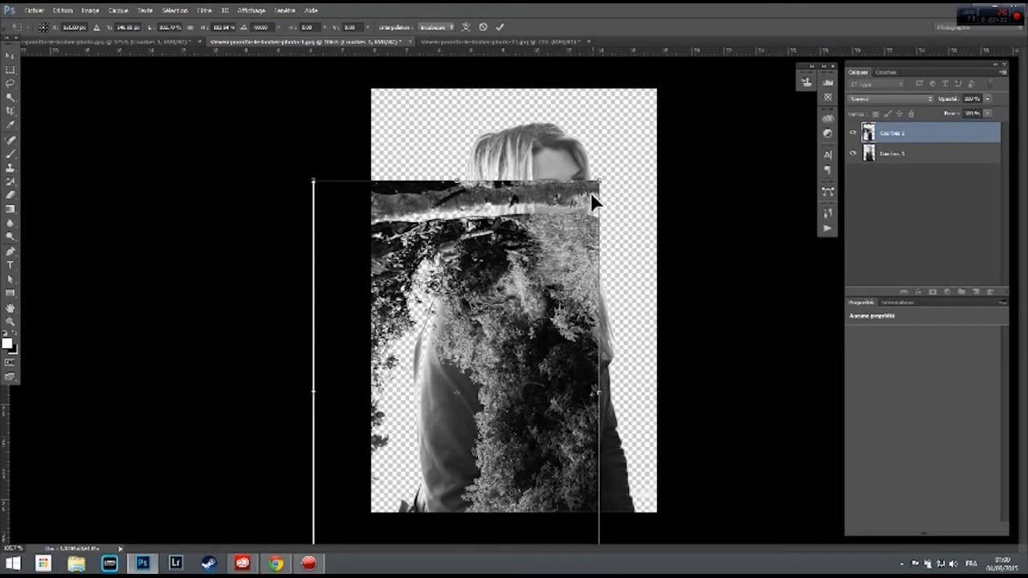
pyautogui.moveTo(604, 184); pyautogui.dragTo(681, 66)
pyautogui.moveTo(607, 255); pyautogui.dragTo(563, 286)
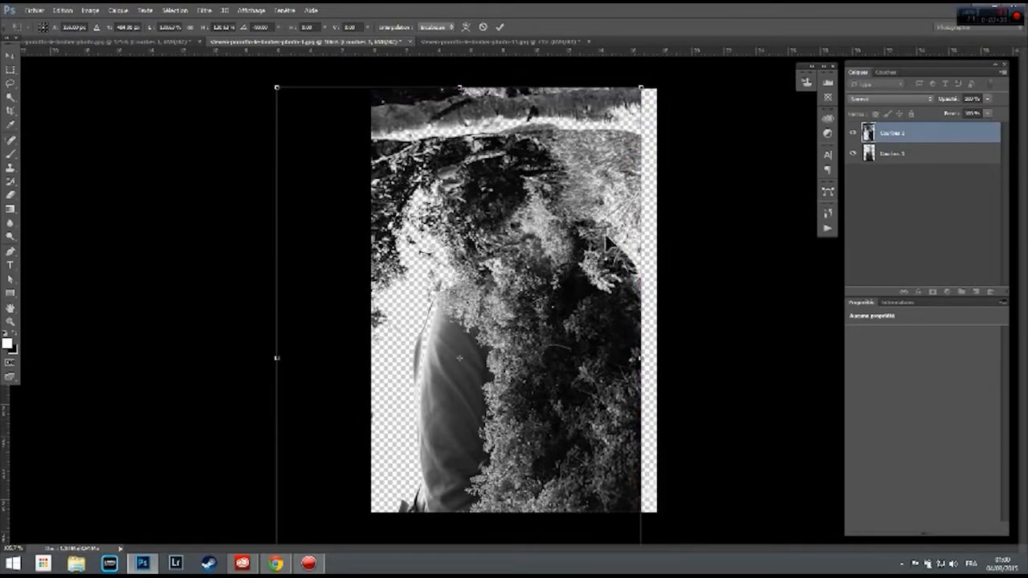
# Tilt the landscape layer to about -69° and shift it over the woman's face and torso.
pyautogui.moveTo(689, 102); pyautogui.dragTo(739, 160)
pyautogui.moveTo(562, 251); pyautogui.dragTo(591, 216)
pyautogui.moveTo(807, 122); pyautogui.dragTo(771, 165)
pyautogui.moveTo(607, 264); pyautogui.dragTo(567, 239)
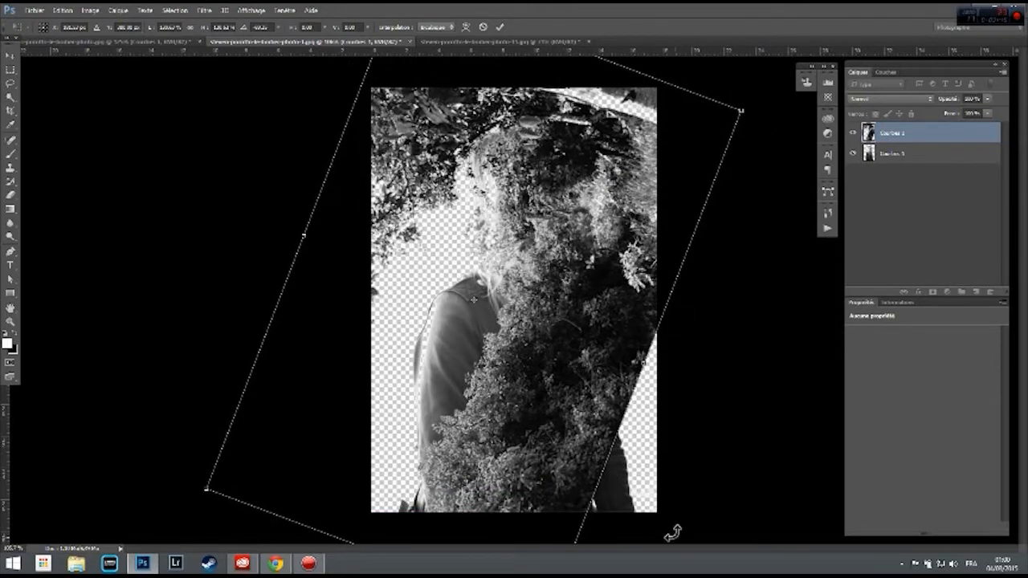
# Enlarge the tilted landscape layer further, apply the transform, and fine-tune its position so the foliage covers the woman's face and jacket.
pyautogui.moveTo(747, 115); pyautogui.dragTo(863, 31)
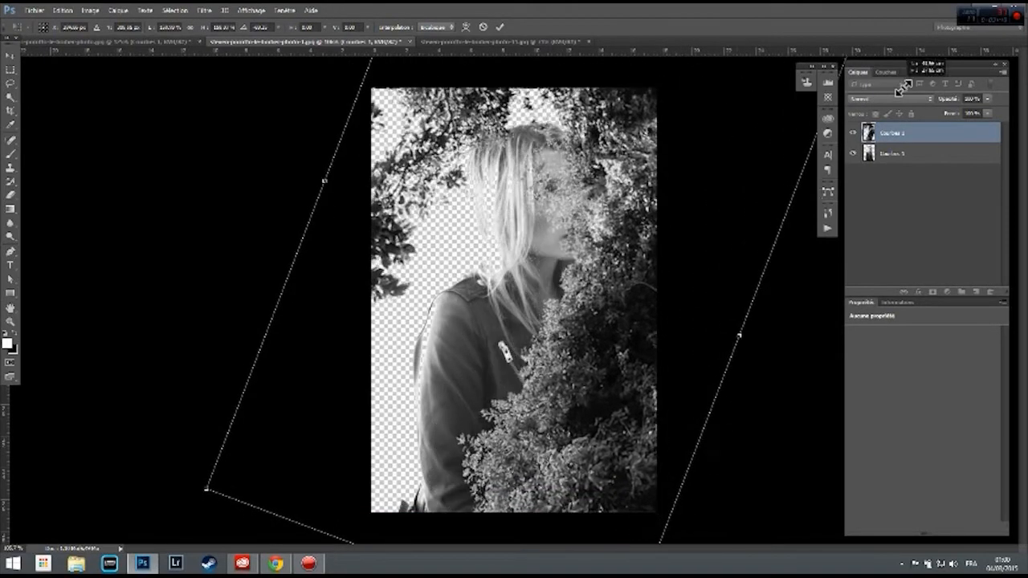
pyautogui.moveTo(653, 230); pyautogui.dragTo(581, 302)
pyautogui.press('Return')
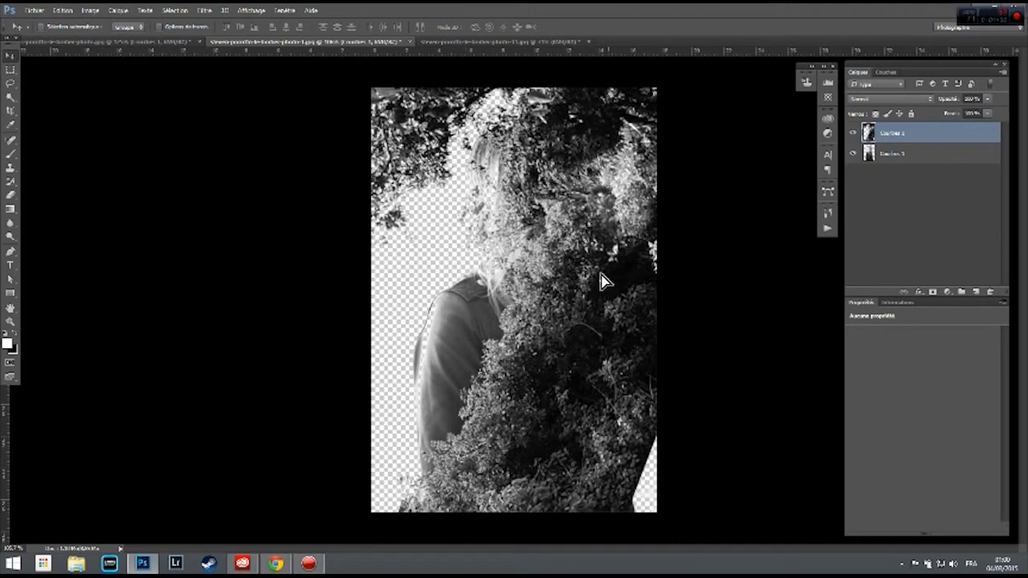
pyautogui.moveTo(604, 281); pyautogui.dragTo(628, 255)
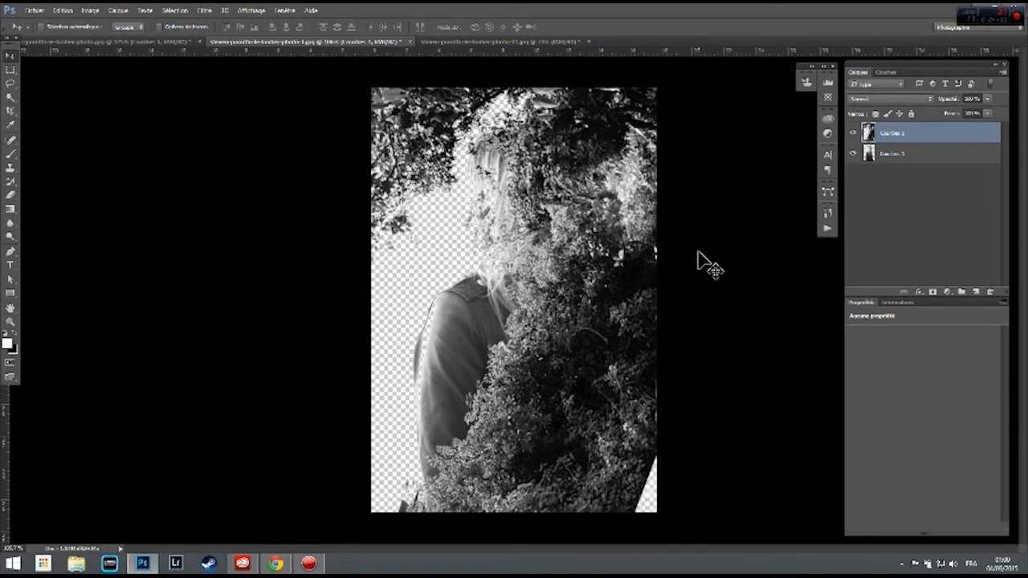
pyautogui.moveTo(579, 234); pyautogui.dragTo(580, 233)
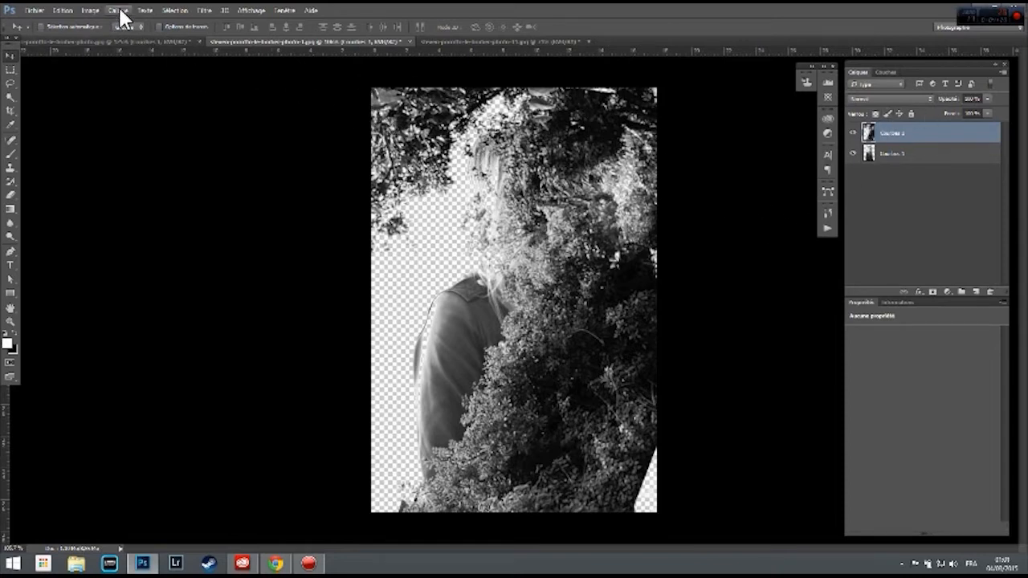
# Load the landscape layer's transparency as a new selection and add it as a layer mask on that layer.
pyautogui.click(177, 11)
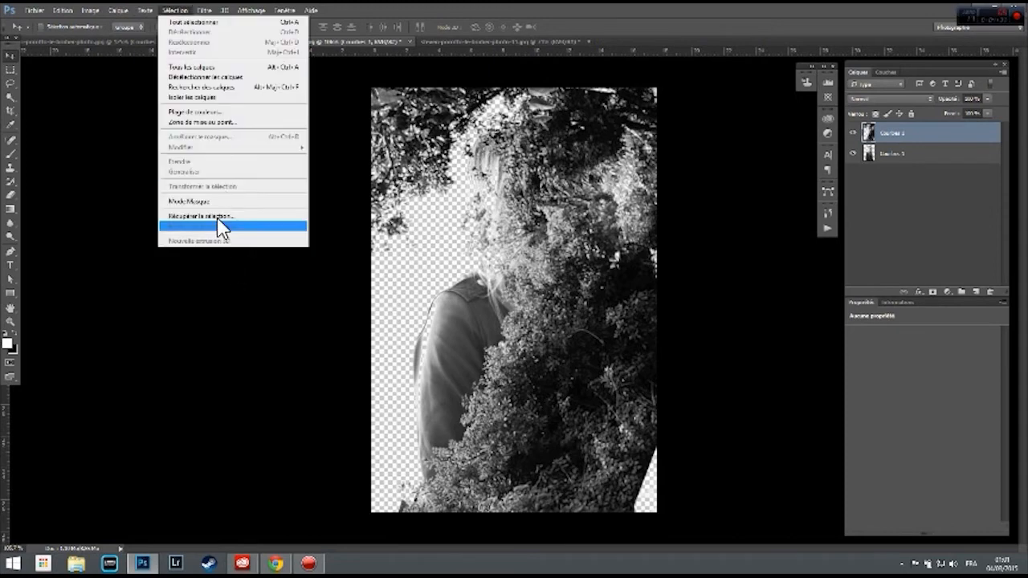
pyautogui.click(216, 216)
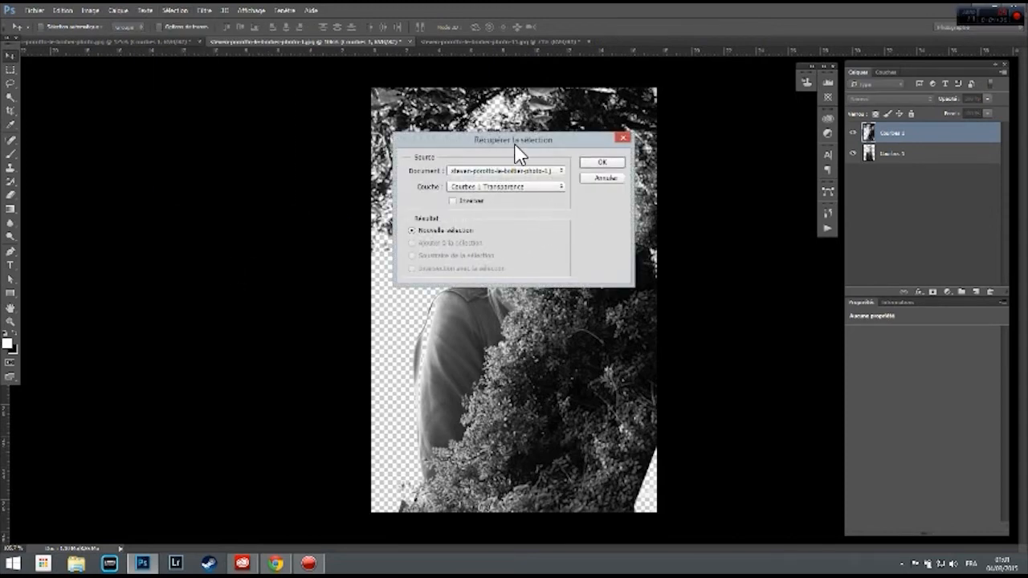
pyautogui.moveTo(520, 140); pyautogui.dragTo(743, 267)
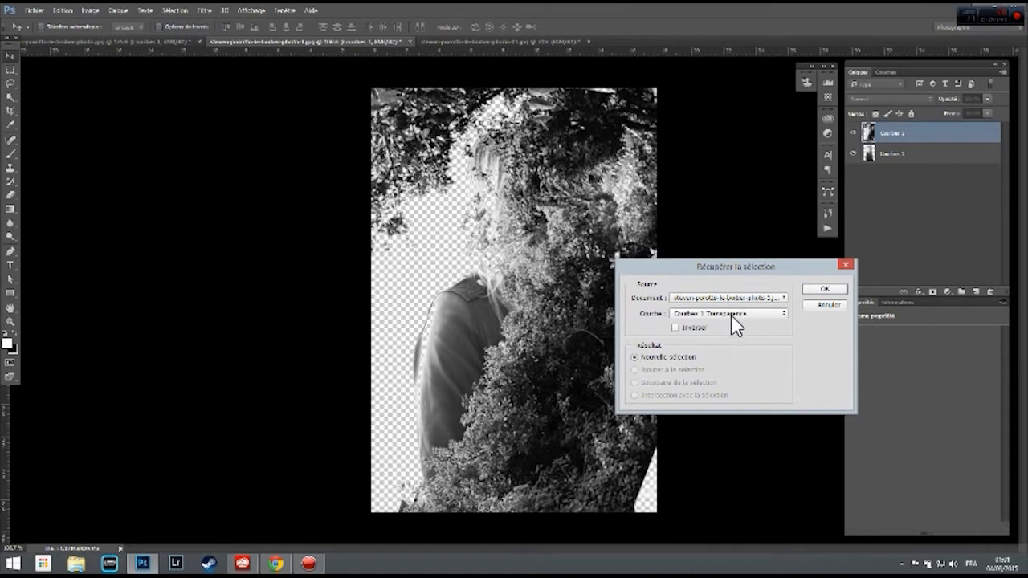
pyautogui.click(822, 290)
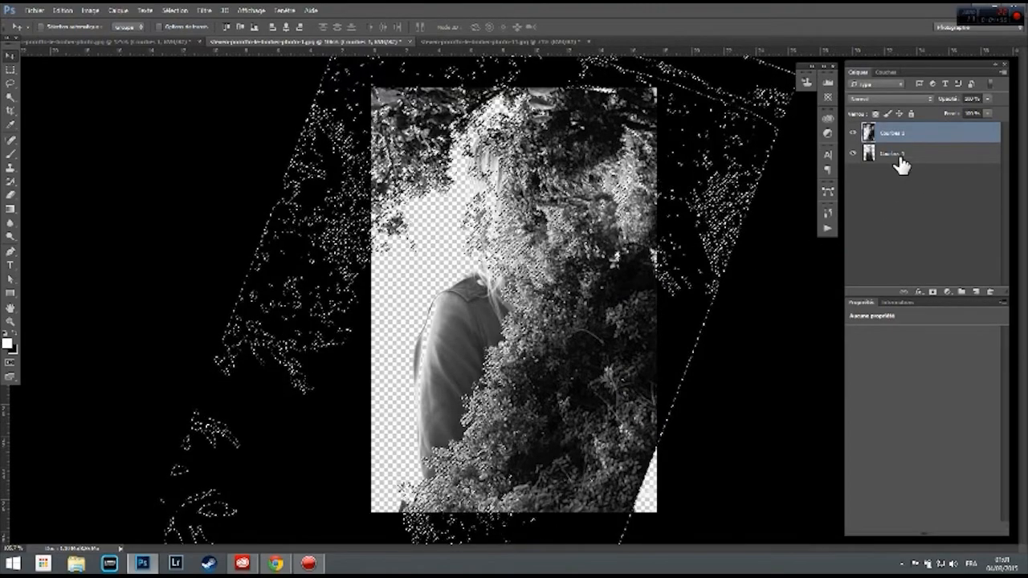
pyautogui.click(933, 293)
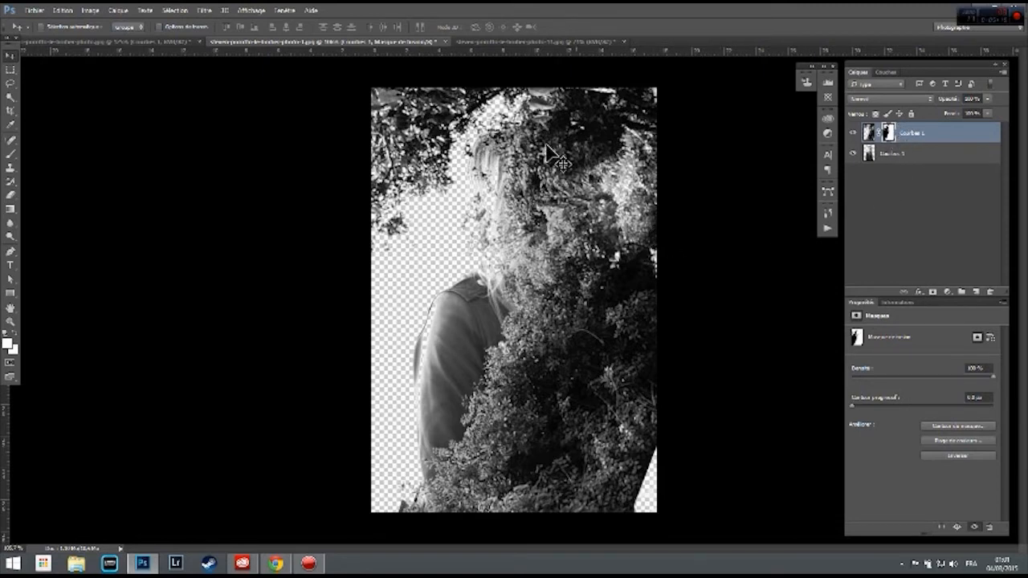
# Duplicate the portrait layer under its default name and move the copy above the landscape layer.
pyautogui.click(897, 158)
pyautogui.rightClick(897, 158)
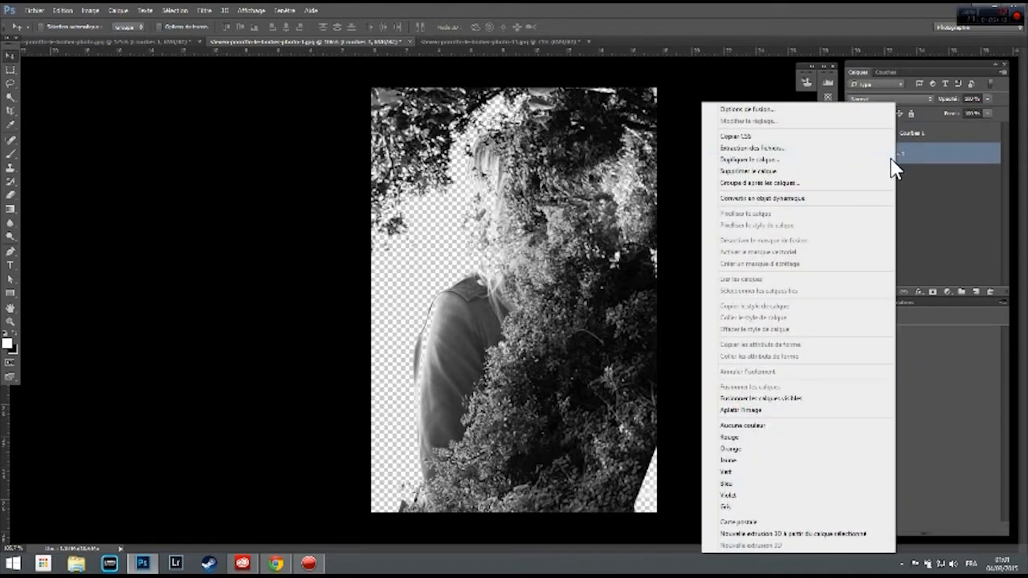
pyautogui.click(762, 161)
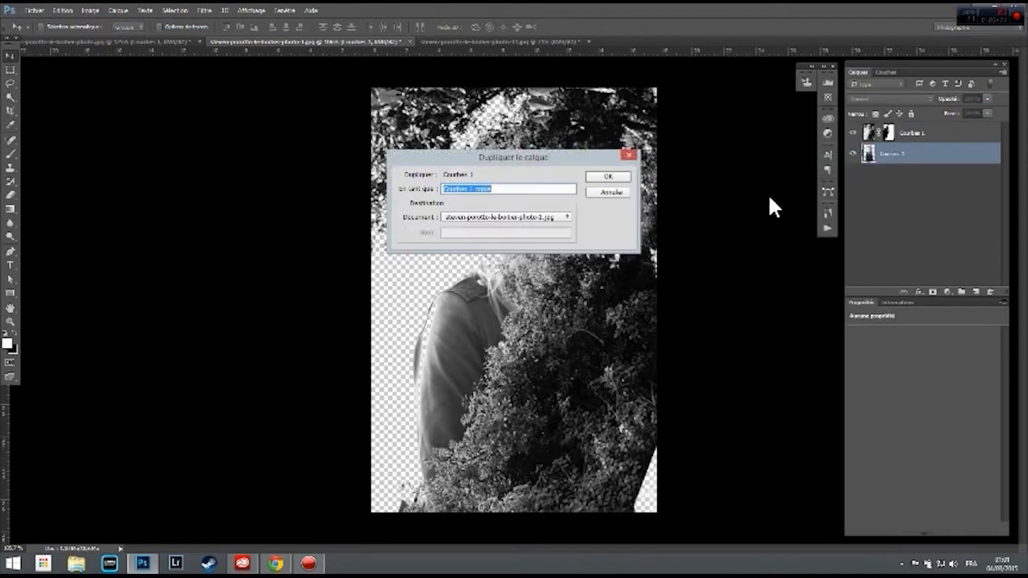
pyautogui.press('Return')
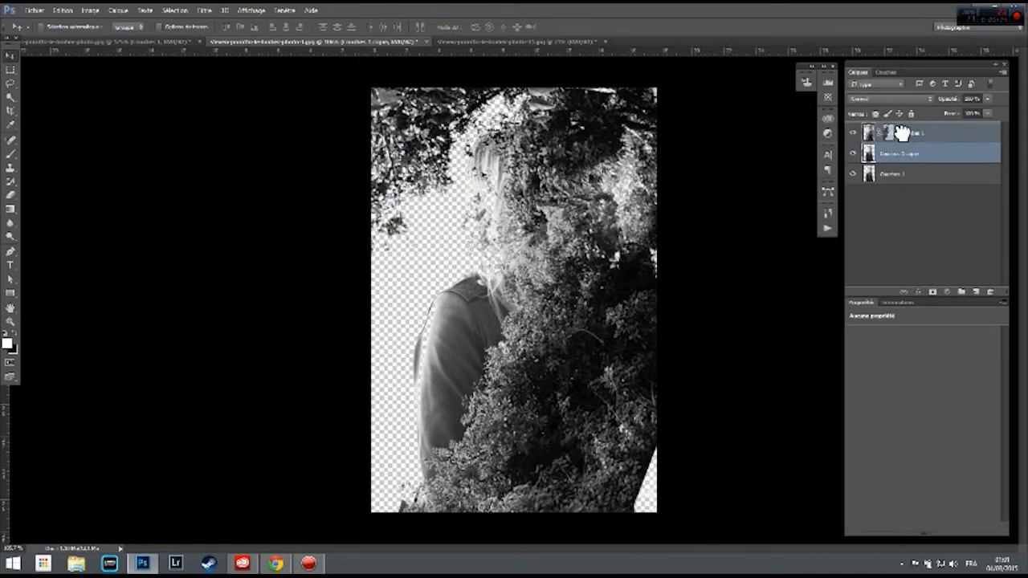
pyautogui.moveTo(903, 133); pyautogui.dragTo(901, 132)
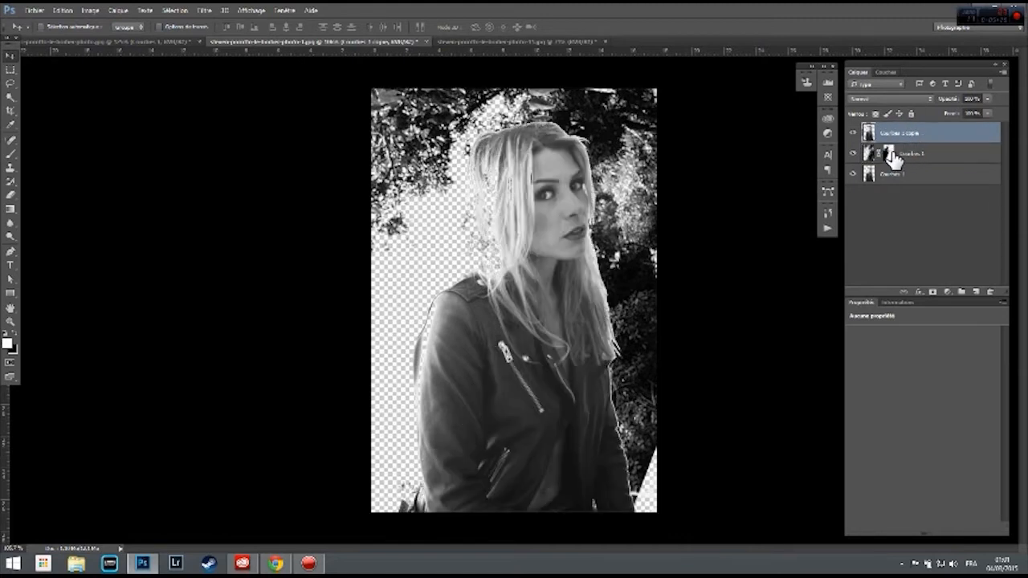
# Move the layer mask from the landscape layer onto the portrait copy.
pyautogui.click(917, 158)
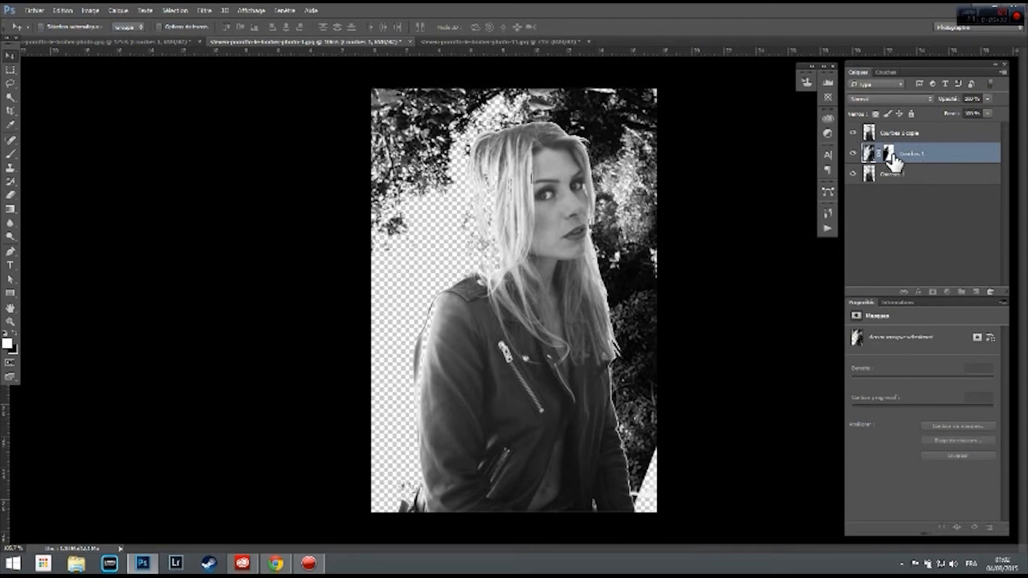
pyautogui.moveTo(893, 160); pyautogui.dragTo(891, 137)
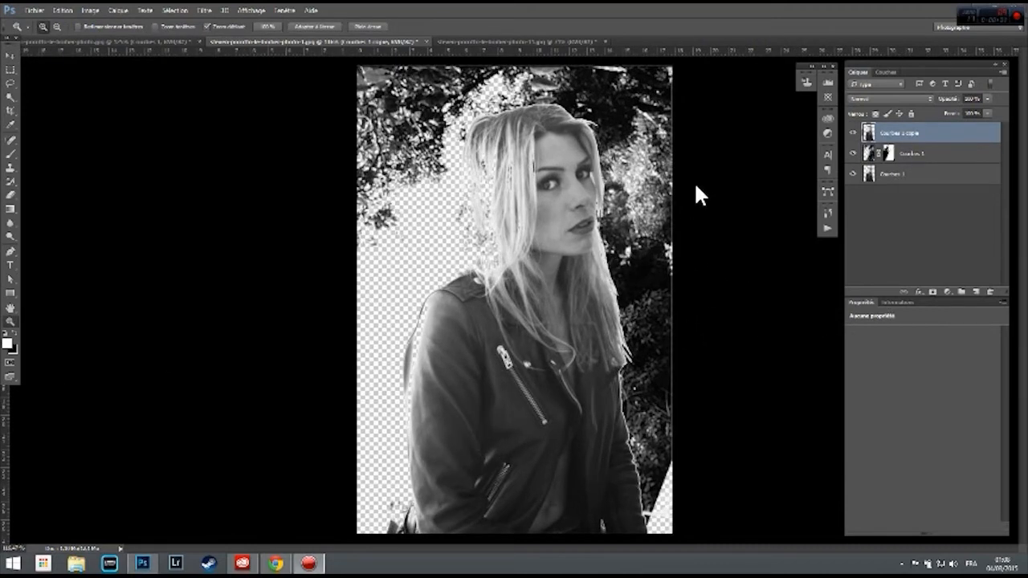
pyautogui.moveTo(888, 153); pyautogui.dragTo(898, 138)
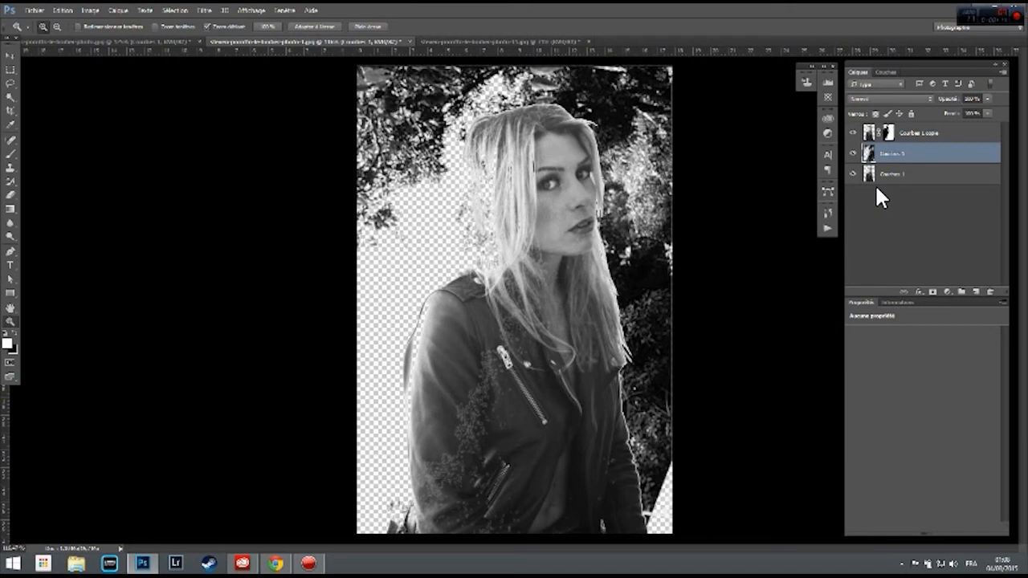
# Hide the original portrait layer and the landscape layer so only the masked portrait copy shows.
pyautogui.click(853, 174)
pyautogui.click(852, 154)
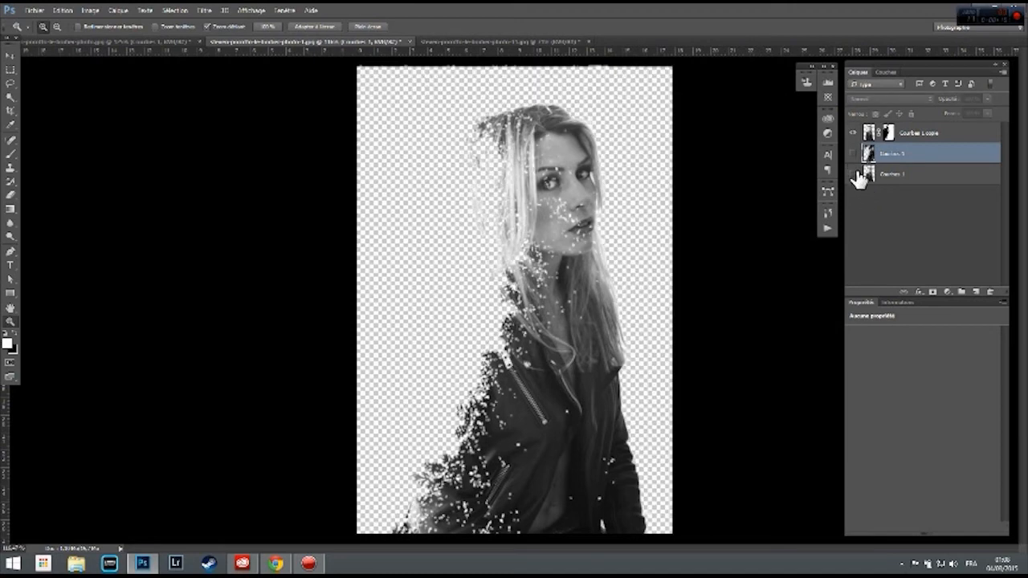
pyautogui.keyDown('alt'); pyautogui.click(550, 261); pyautogui.keyUp('alt')
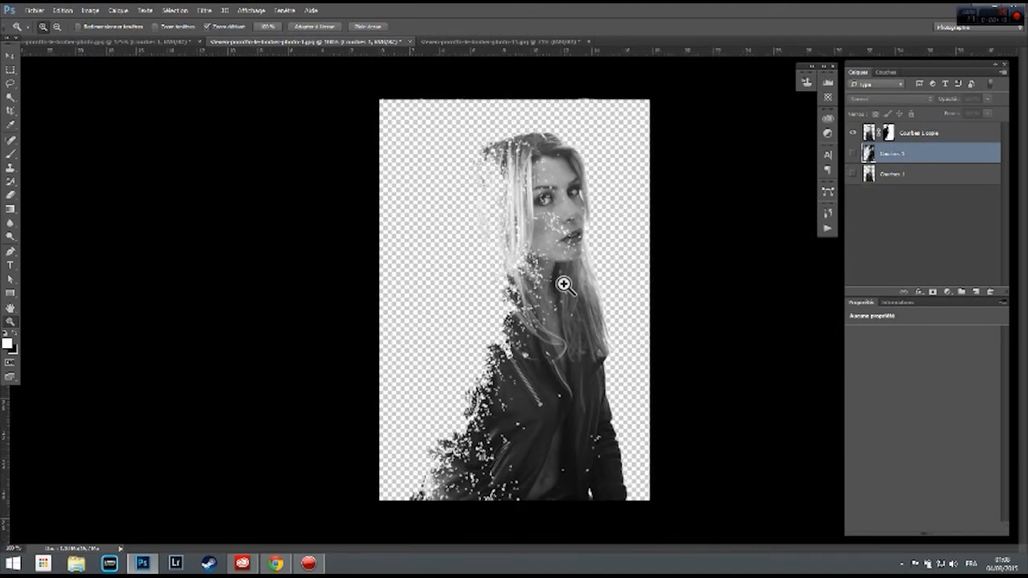